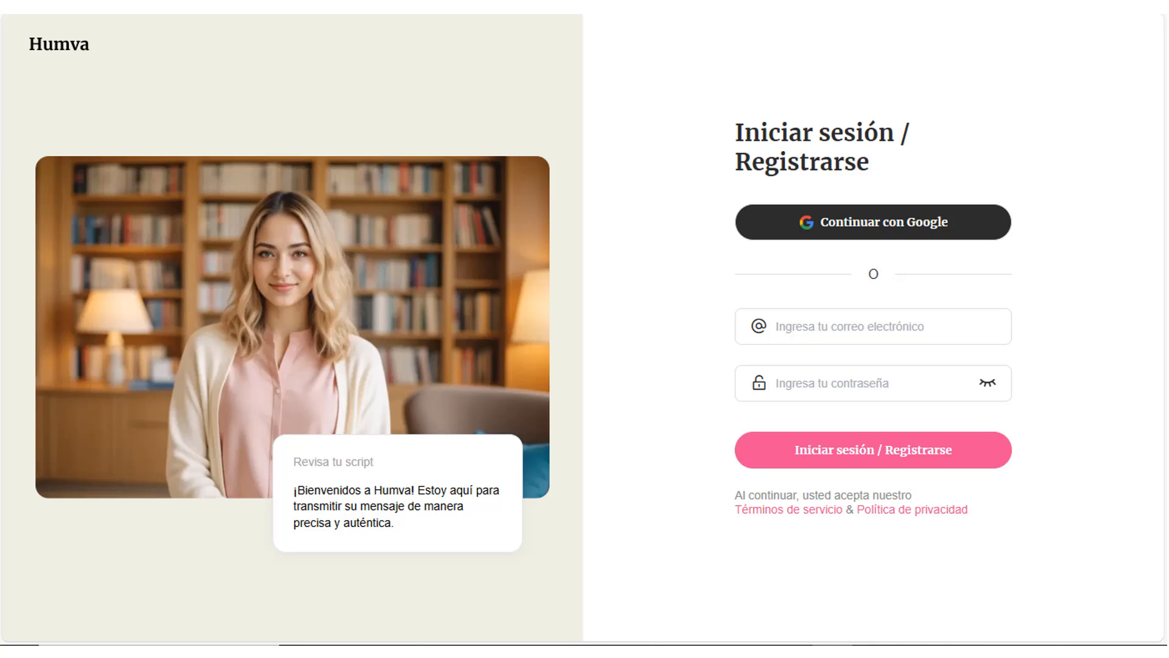
Step: Sign in with the Google account and look through the public avatar library
left_click(876, 224)
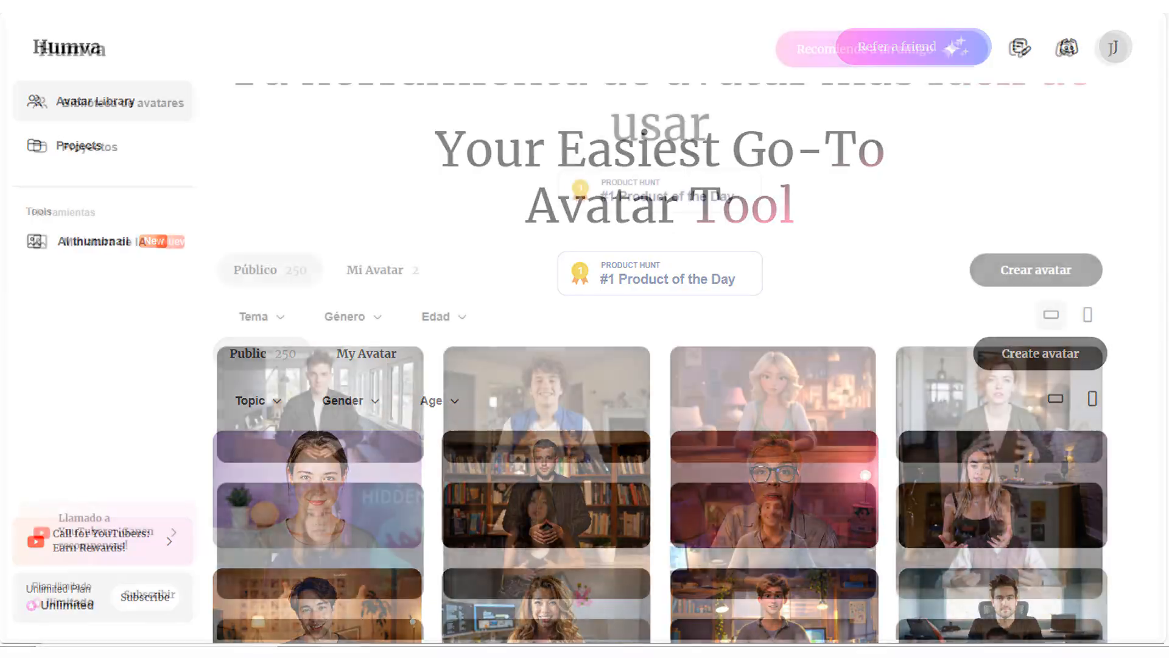
scroll(1138, 487, "down", 1)
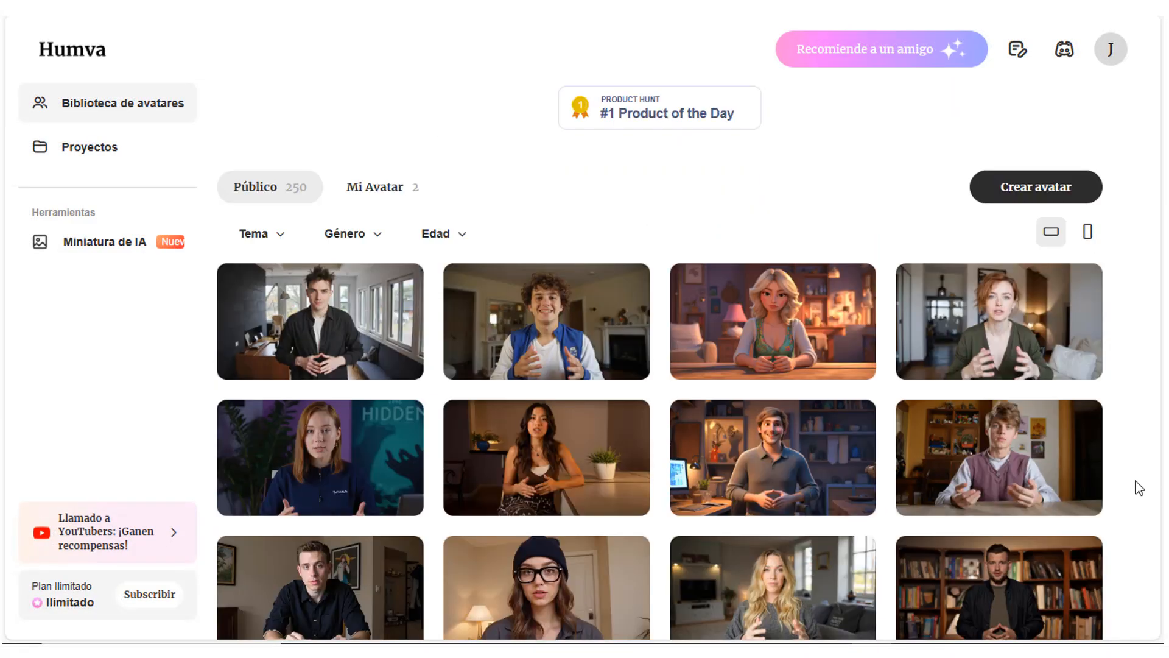
scroll(1138, 487, "down", 2)
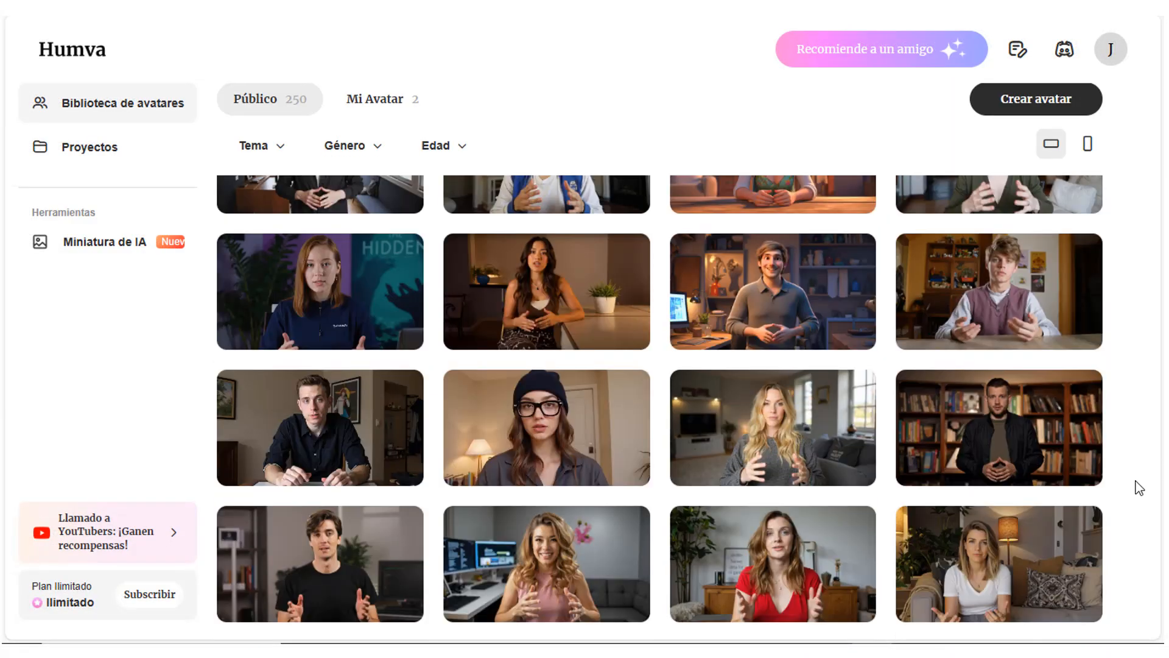
scroll(1139, 487, "down", 3)
scroll(1138, 487, "down", 12)
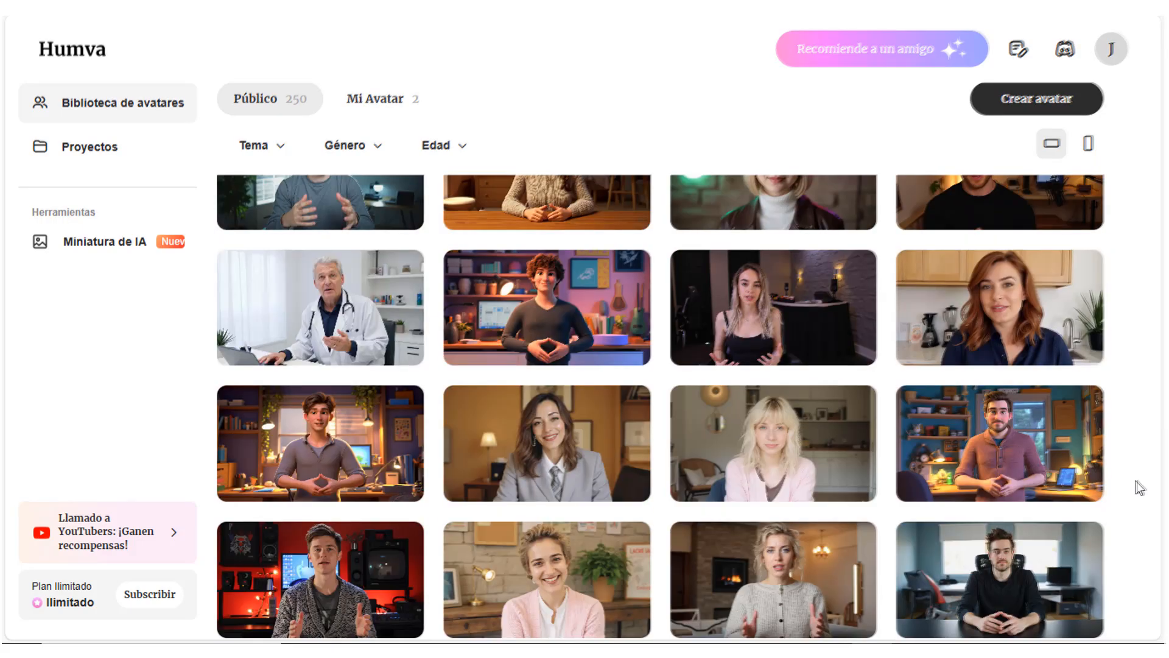
scroll(1140, 487, "up", 15)
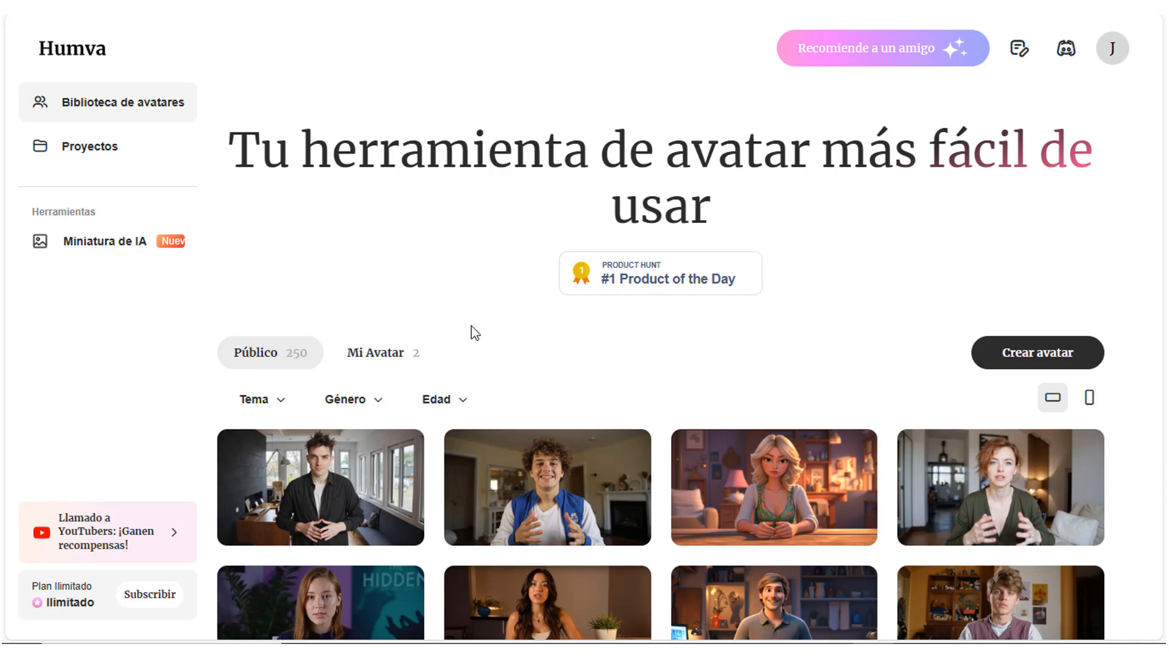
Step: Review the theme, gender and age filter options and open the cartoon young man in the grey shirt in the editor
left_click(277, 403)
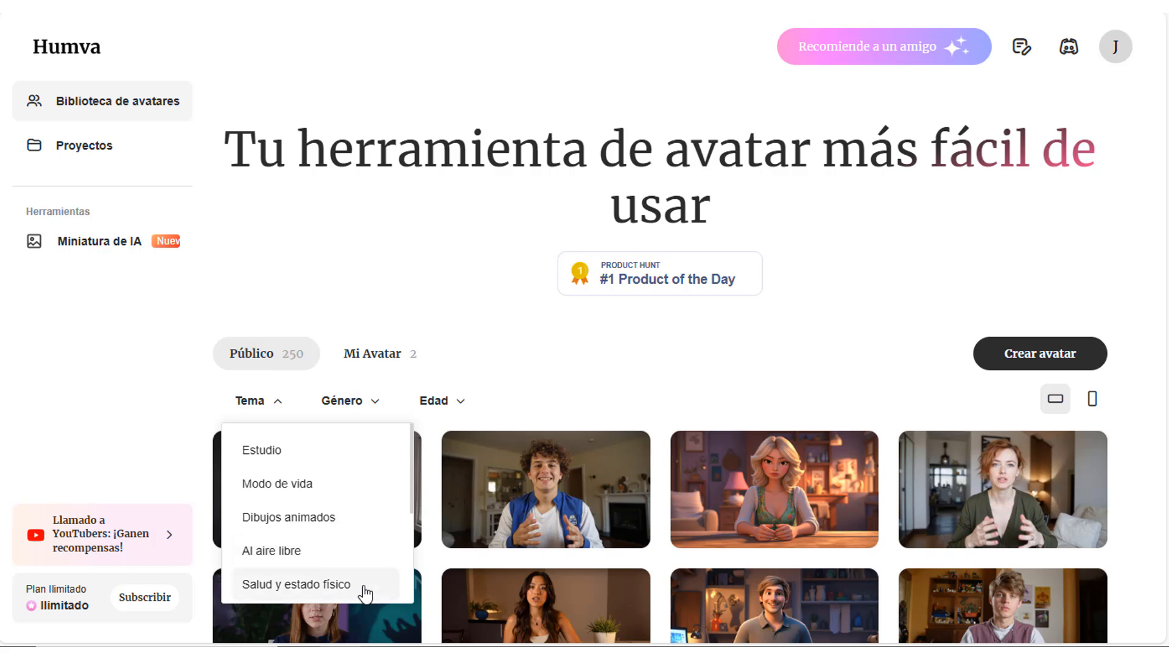
left_click(374, 405)
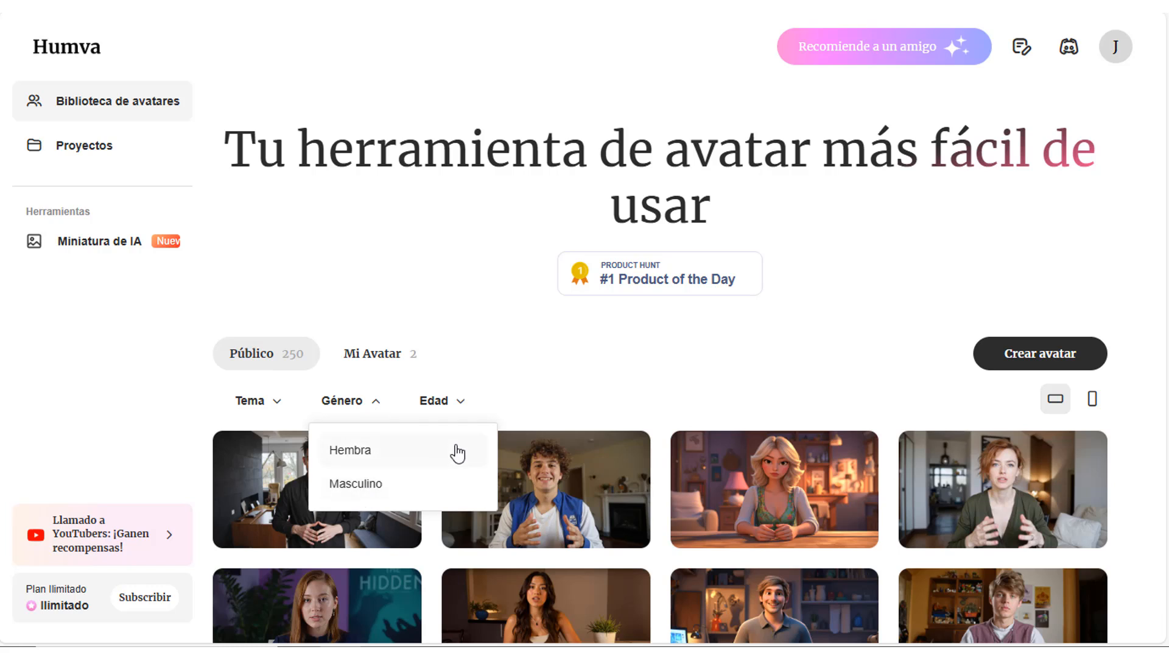
left_click(461, 405)
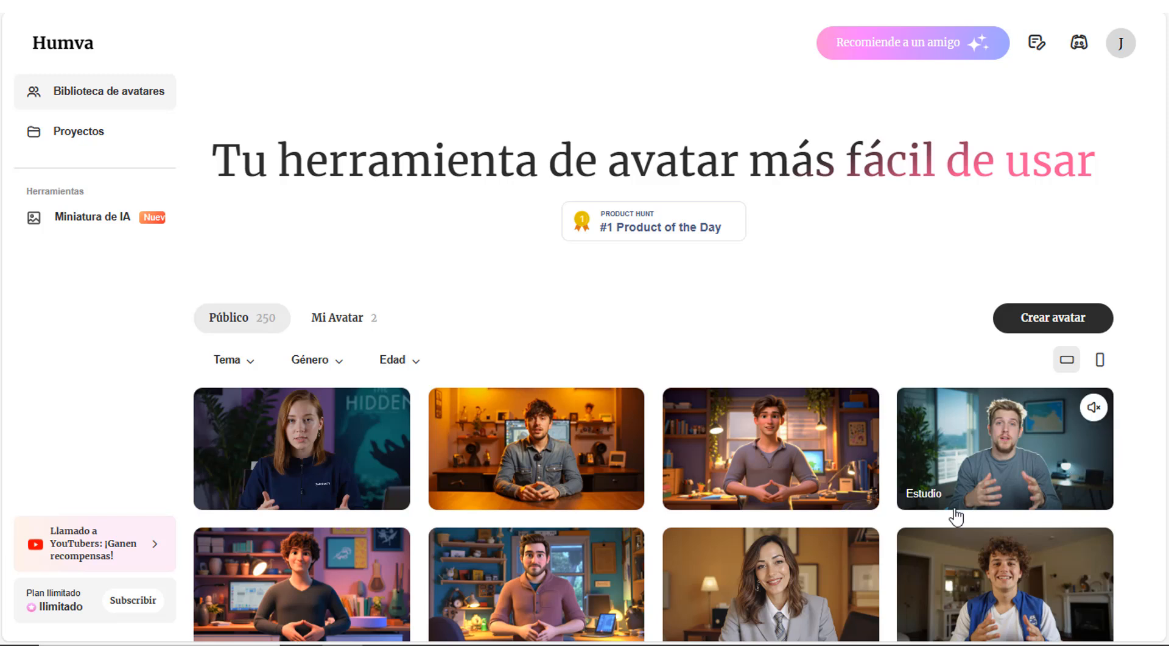
left_click(760, 453)
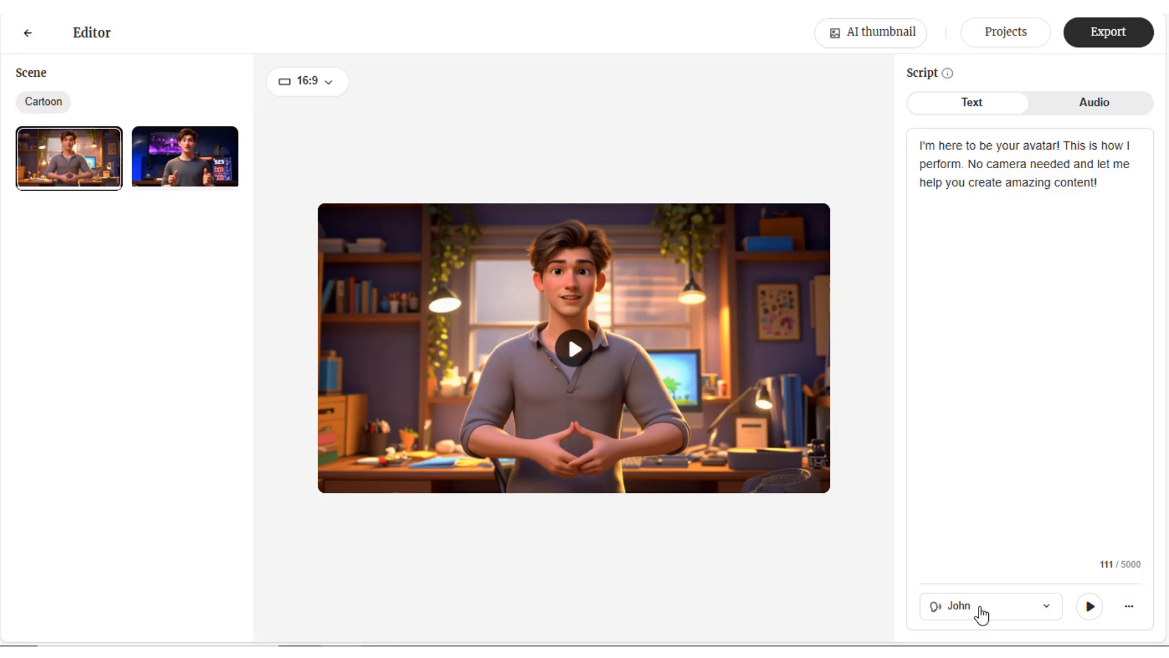
Step: Set the avatar's voice to Alejandro, a public Spanish, Latin American, middle-aged male voice
left_click(981, 612)
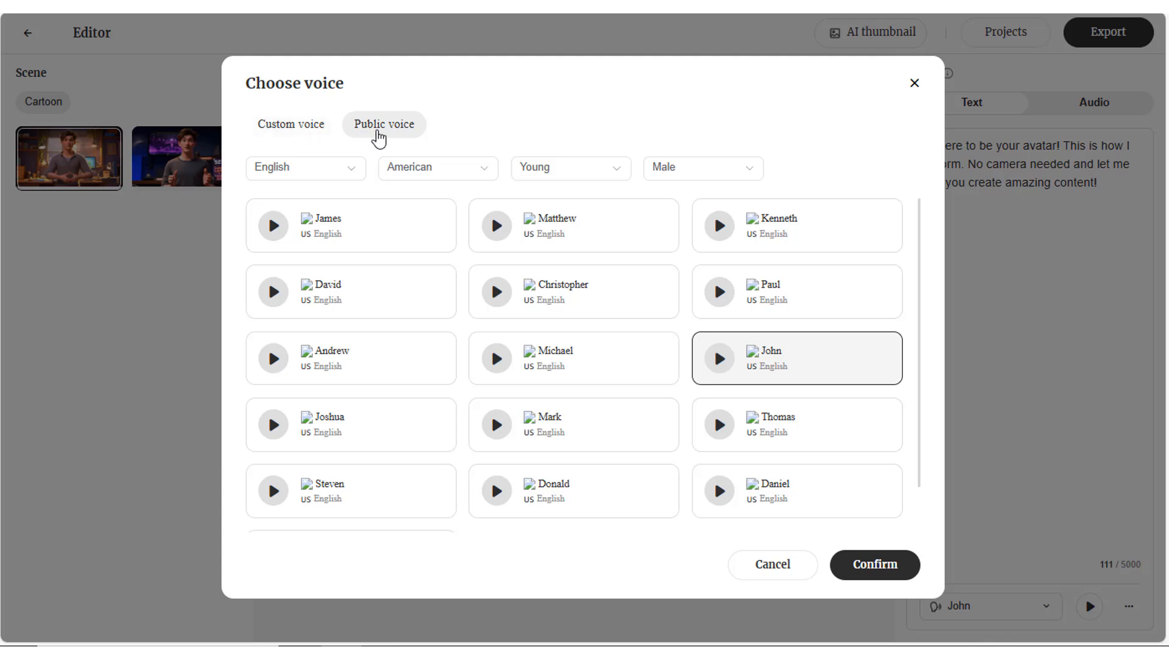
left_click(352, 176)
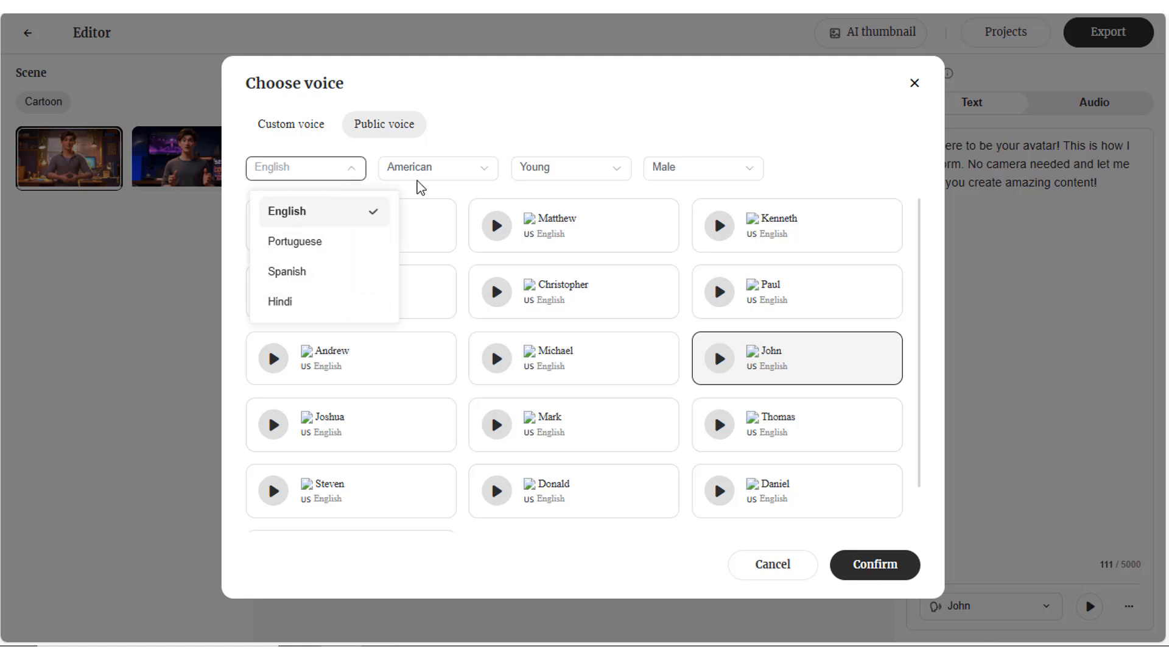
left_click(450, 175)
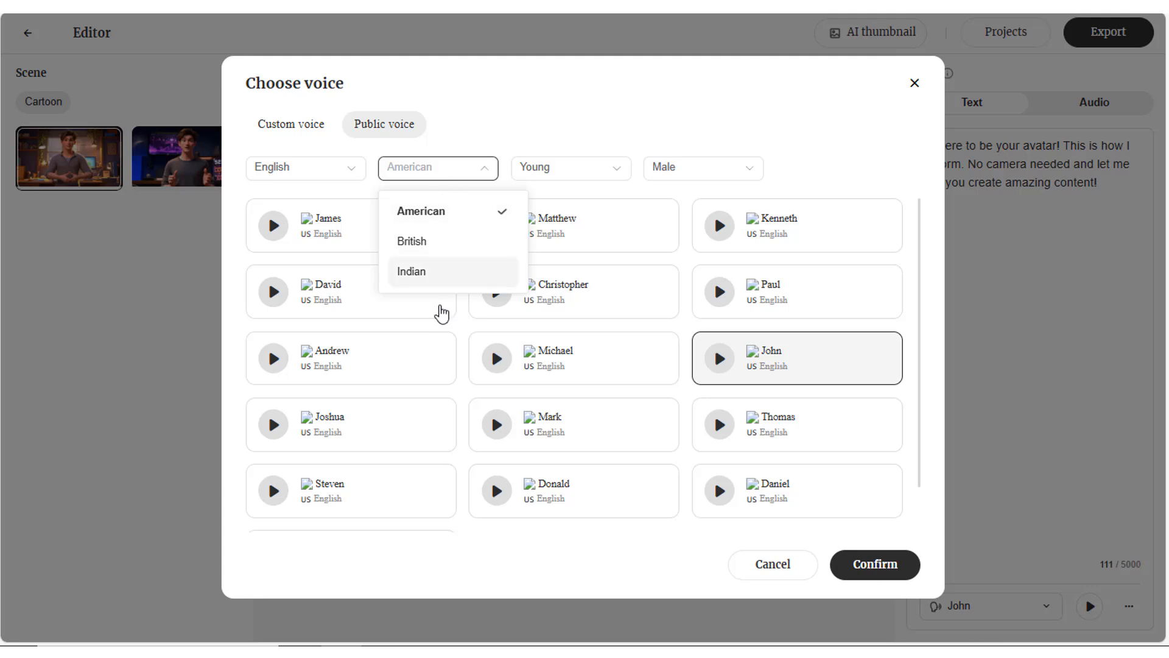
left_click(560, 175)
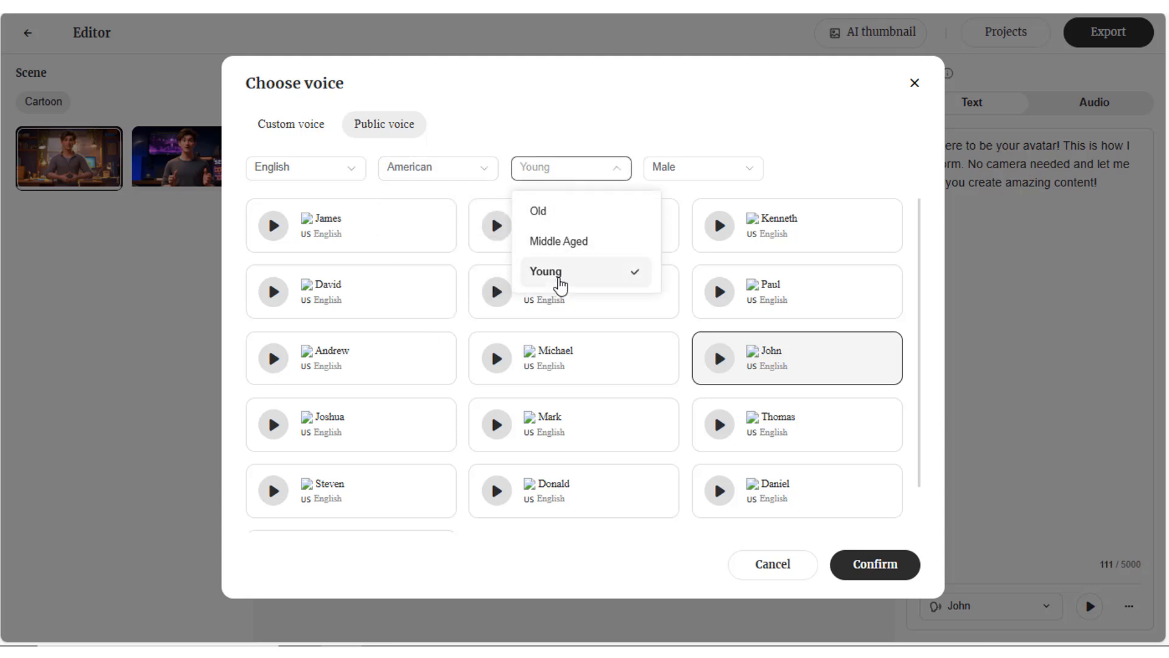
left_click(308, 174)
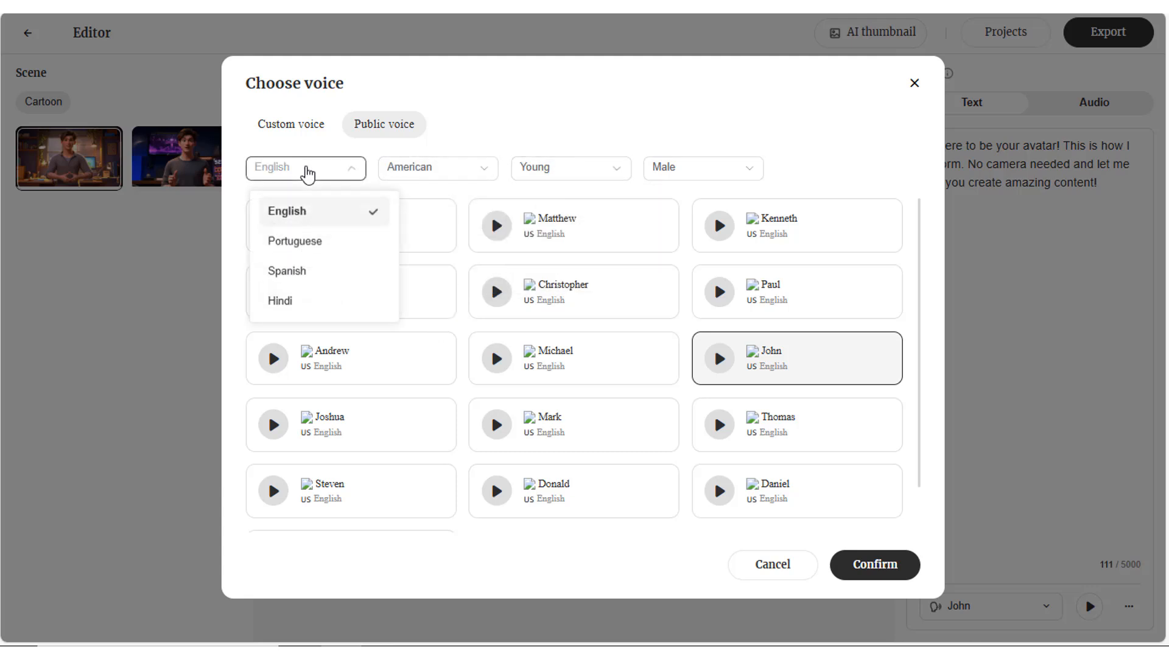
left_click(318, 276)
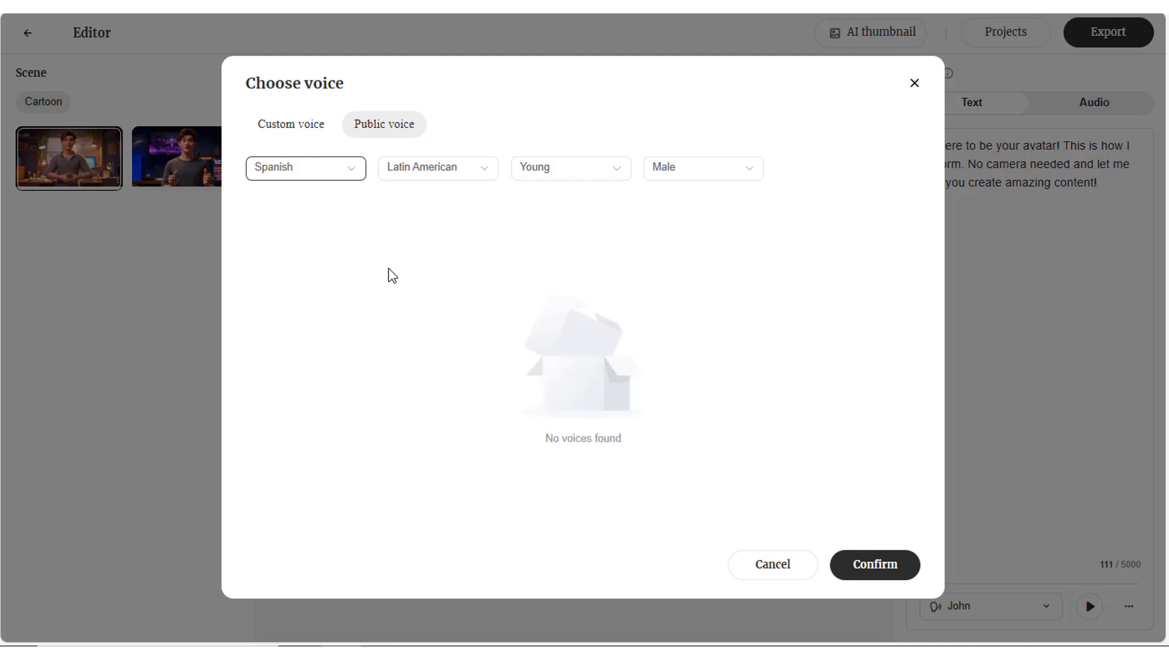
left_click(579, 175)
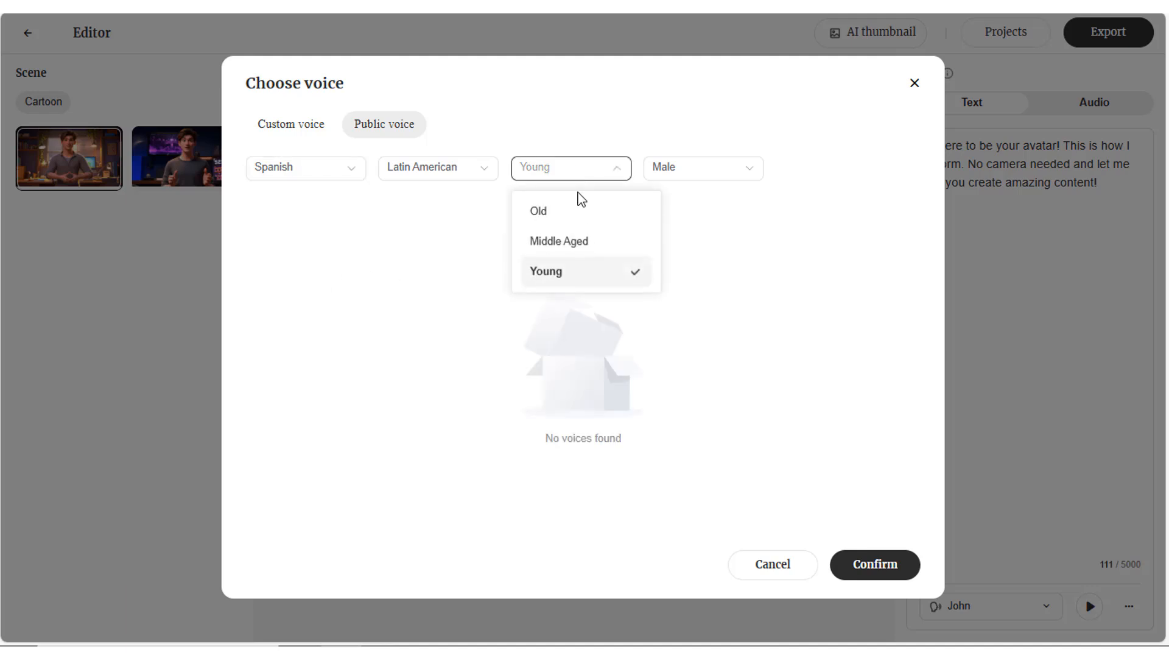
left_click(563, 243)
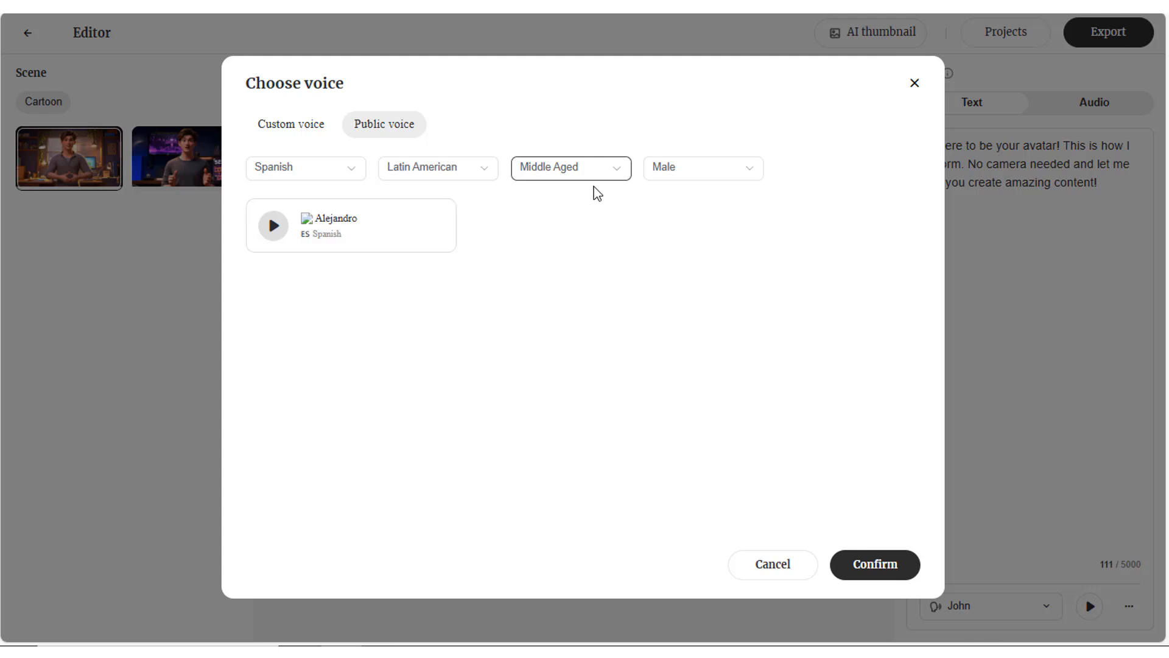
left_click(383, 235)
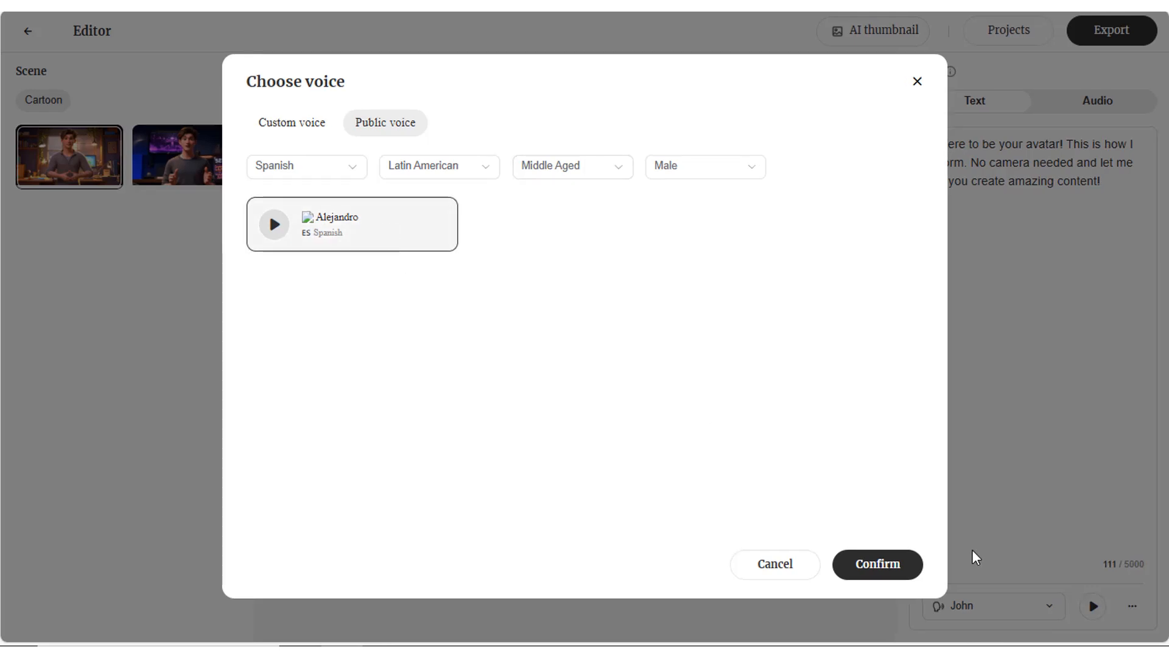
left_click(863, 570)
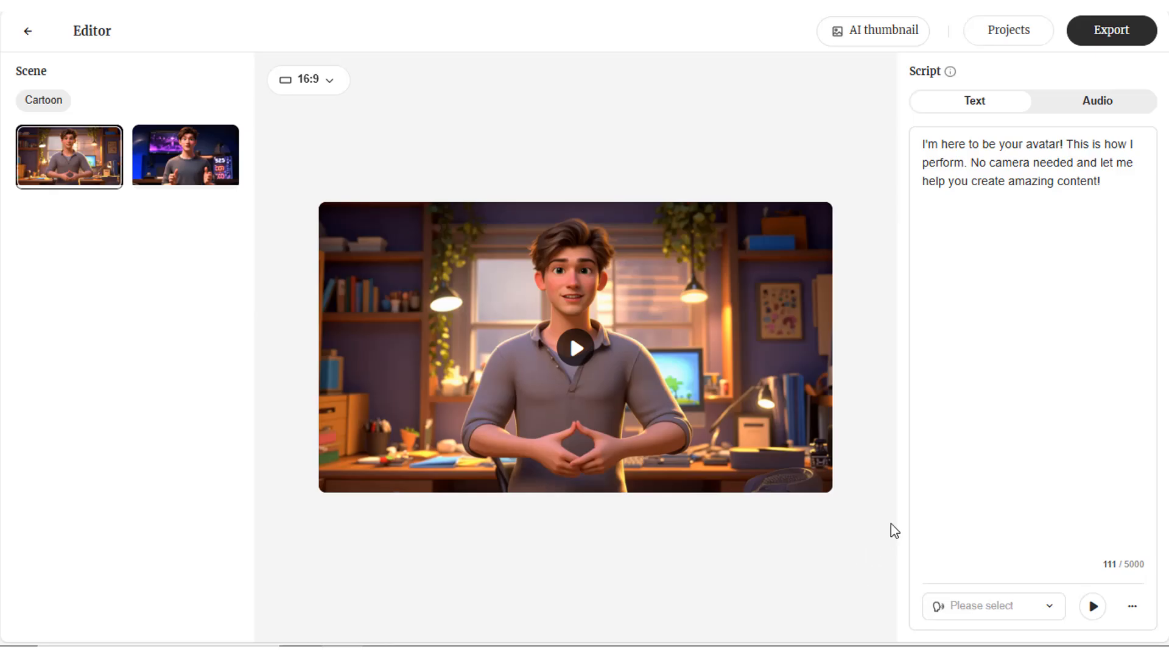
Step: Replace the default script with the poem "Suposiciones" copied from the Word document
left_click_drag(1116, 196, 900, 144)
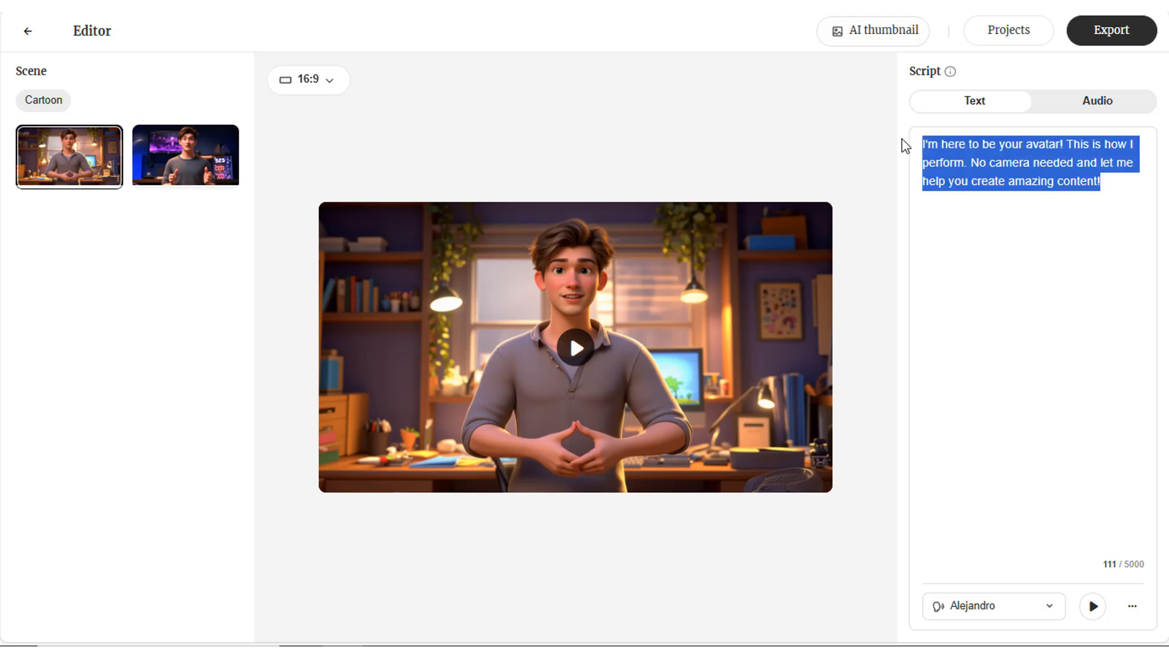
key("BackSpace")
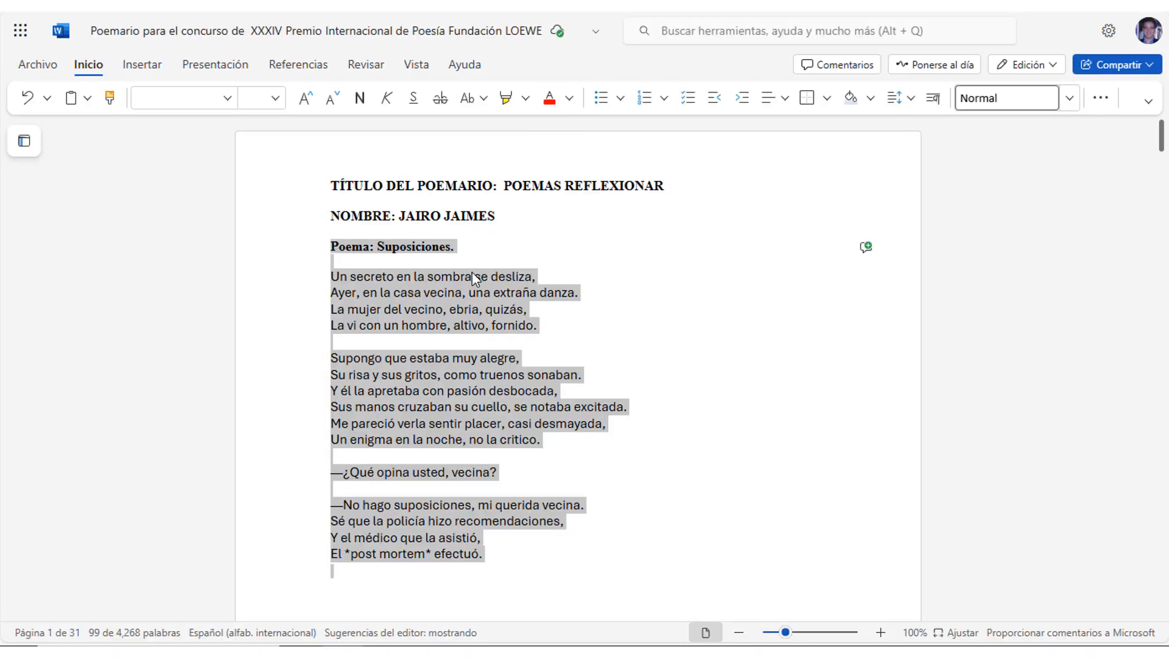
right_click(472, 278)
left_click(522, 316)
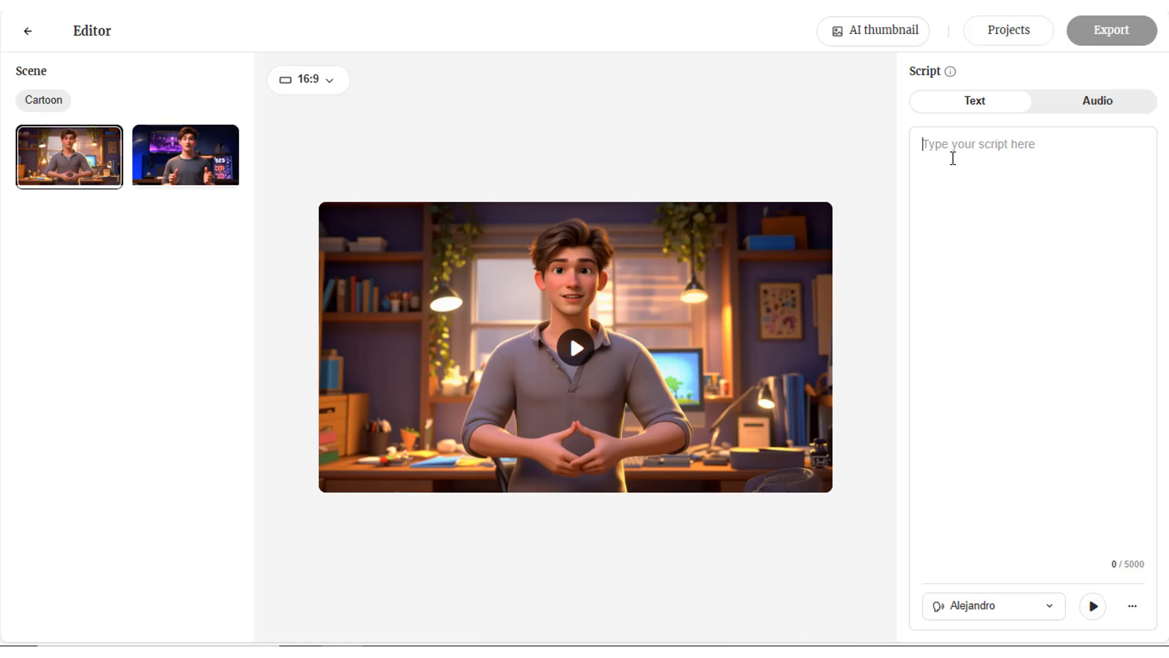
right_click(952, 157)
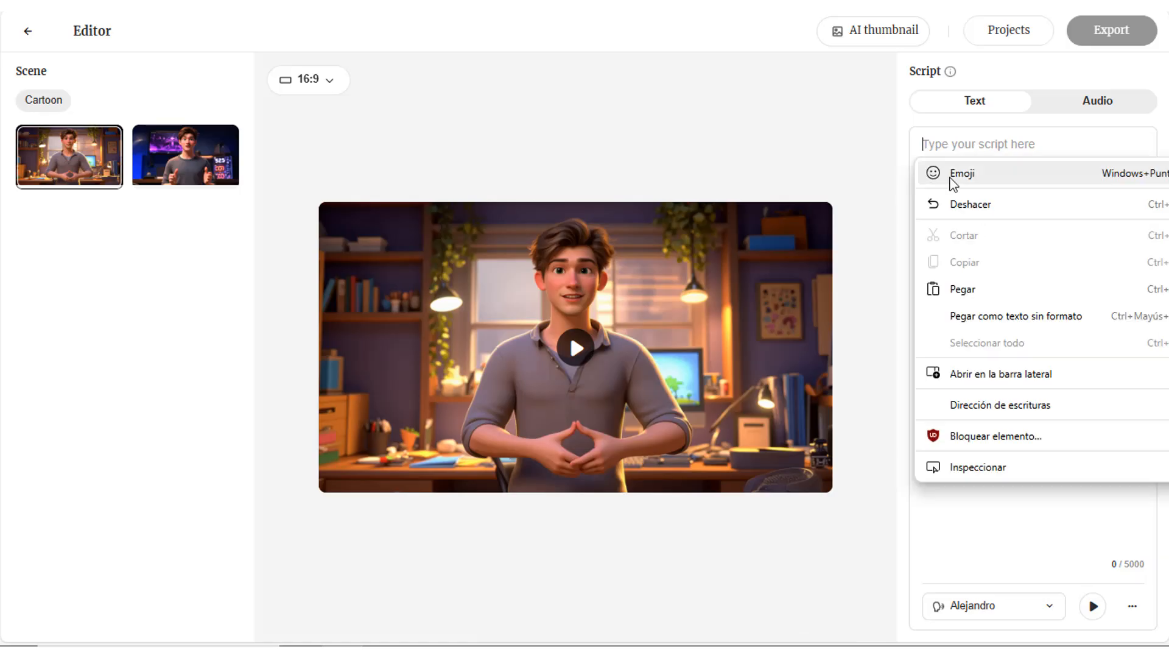
left_click(957, 290)
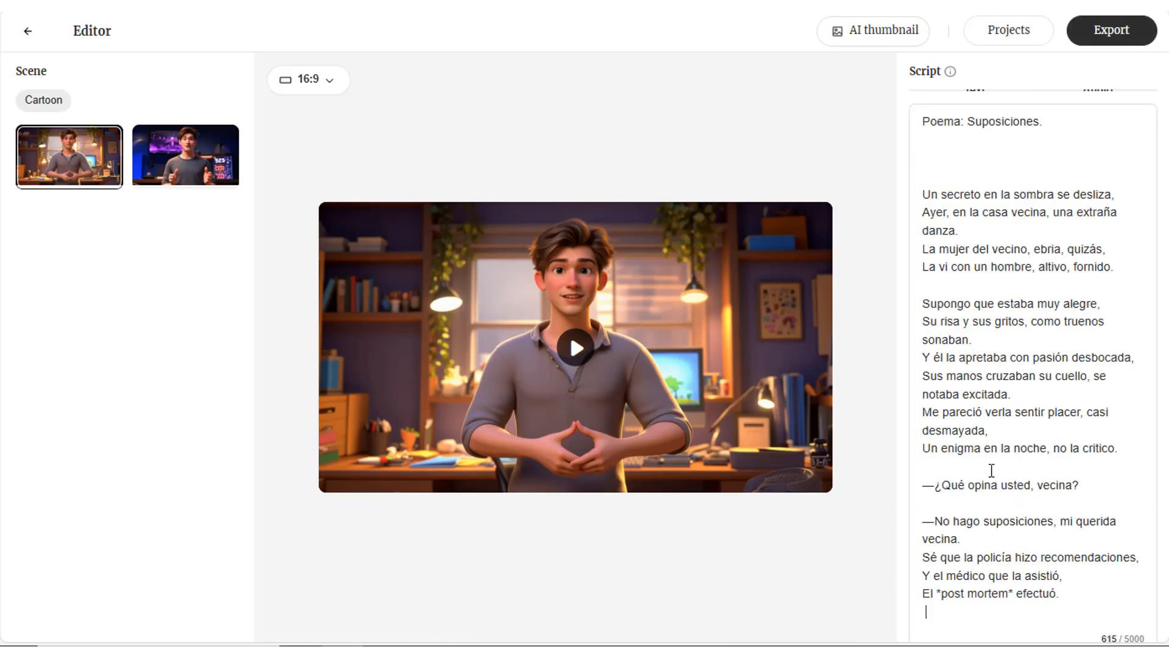
Step: Preview the poem with the chosen voice and export the avatar video
key("ctrl+minus")
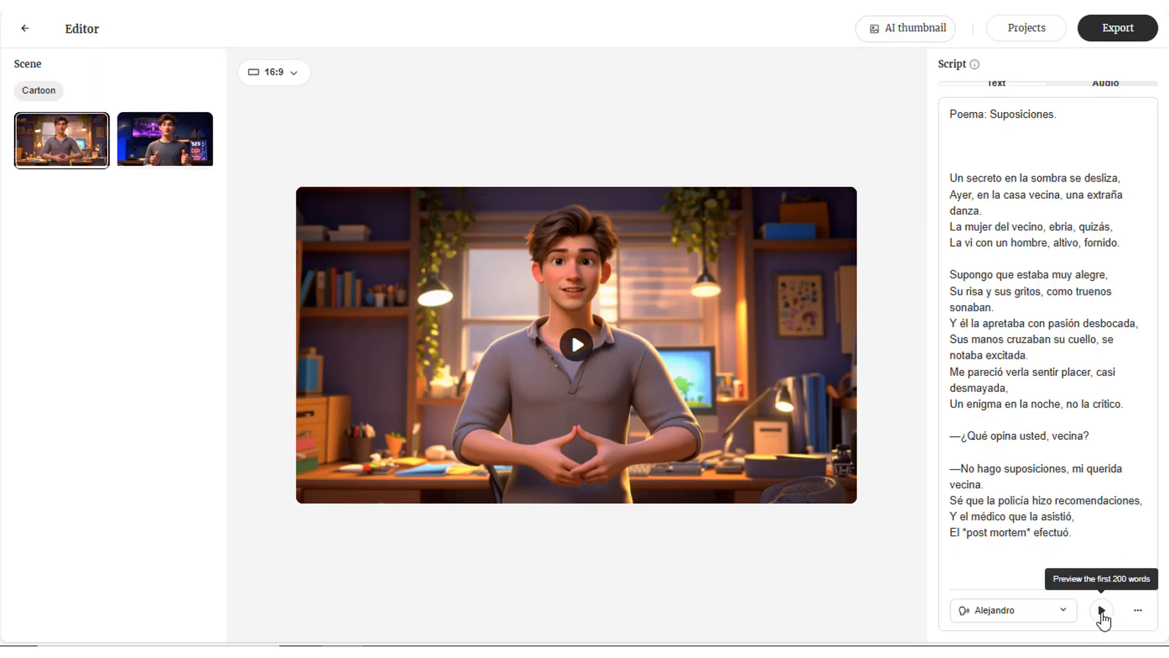
left_click(1101, 610)
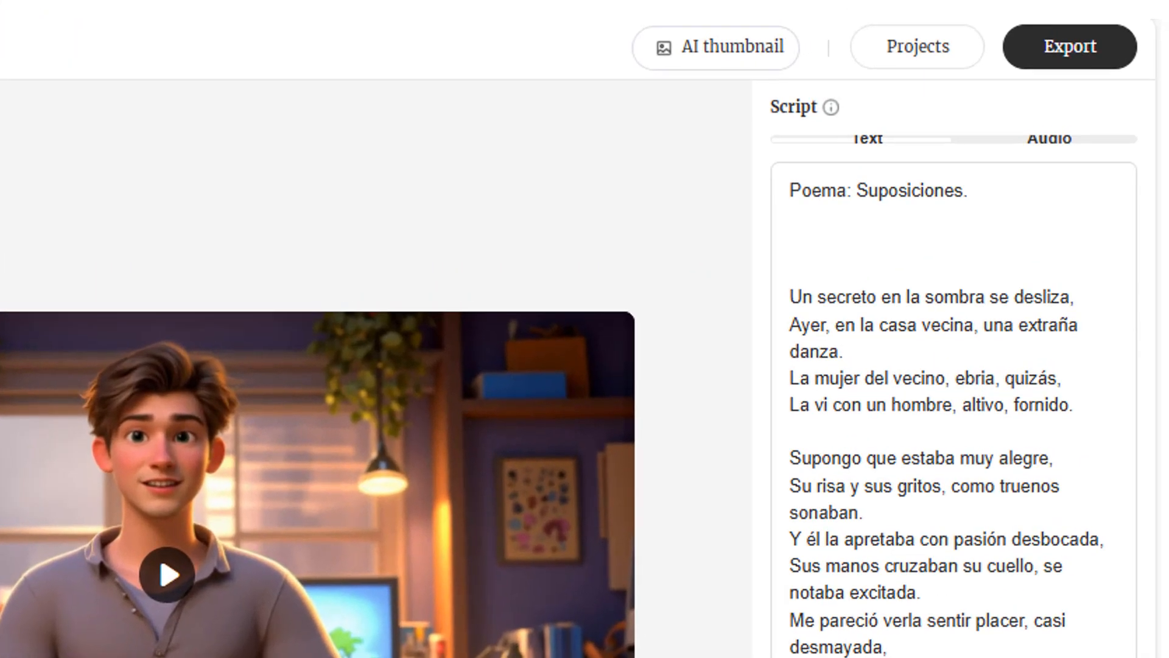
left_click(1062, 59)
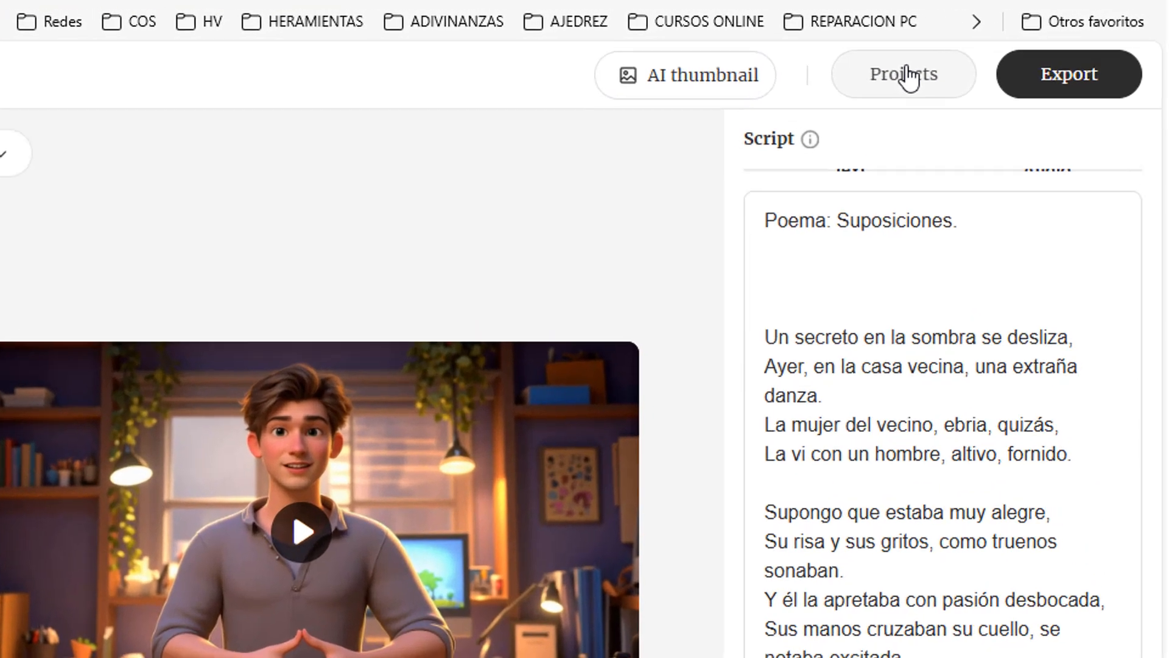
Step: Download the most recent template_1 project video and save it as "avatar poeta" in MP4 format
left_click(975, 54)
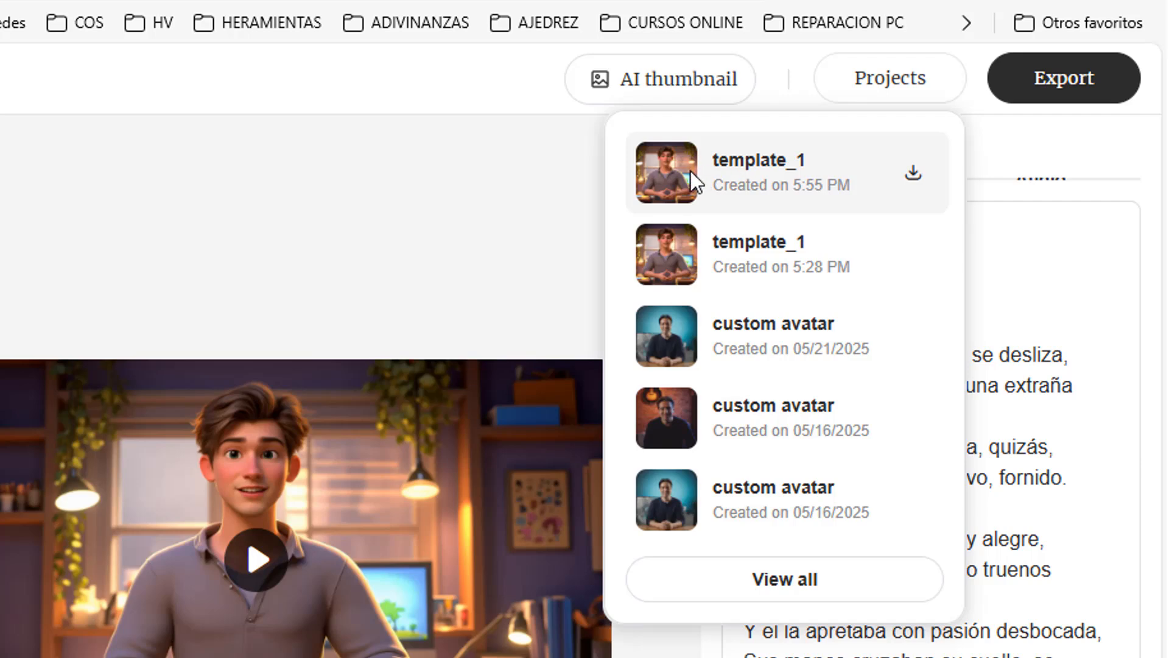
left_click(913, 173)
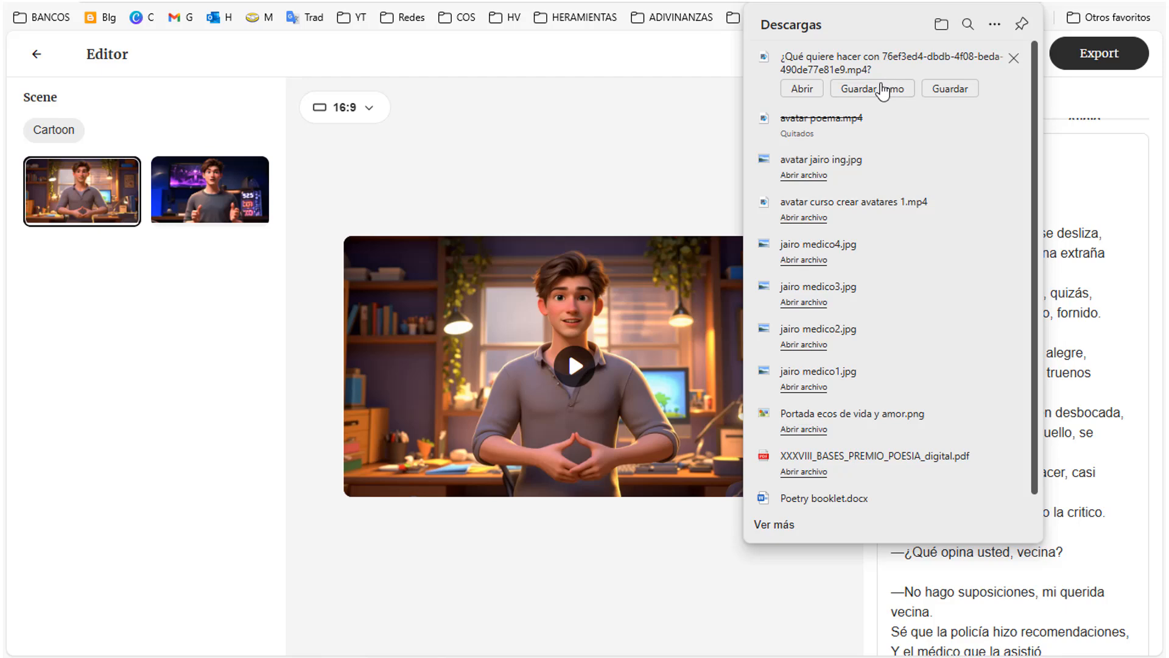
left_click(883, 89)
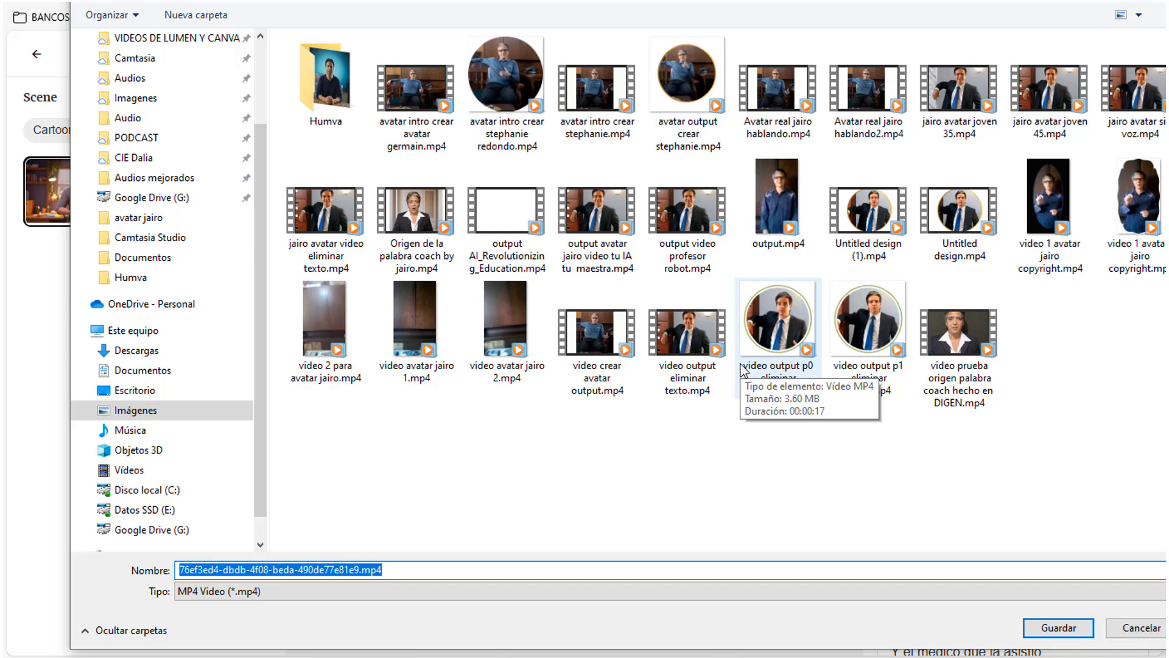
type("avatar")
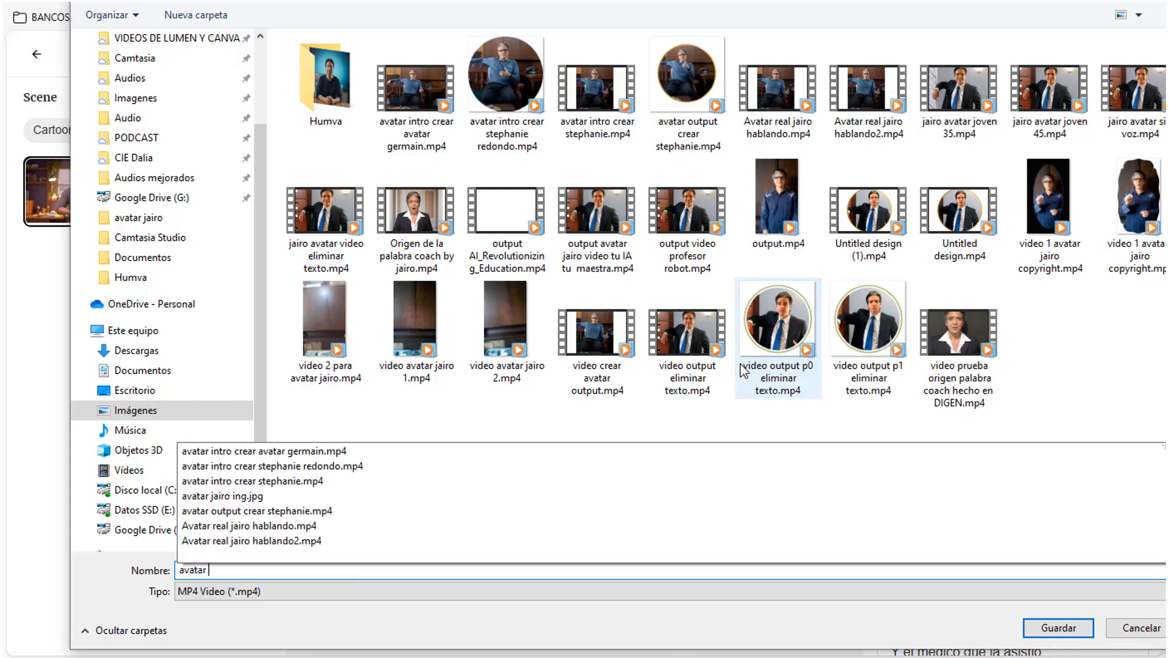
type(" poeta")
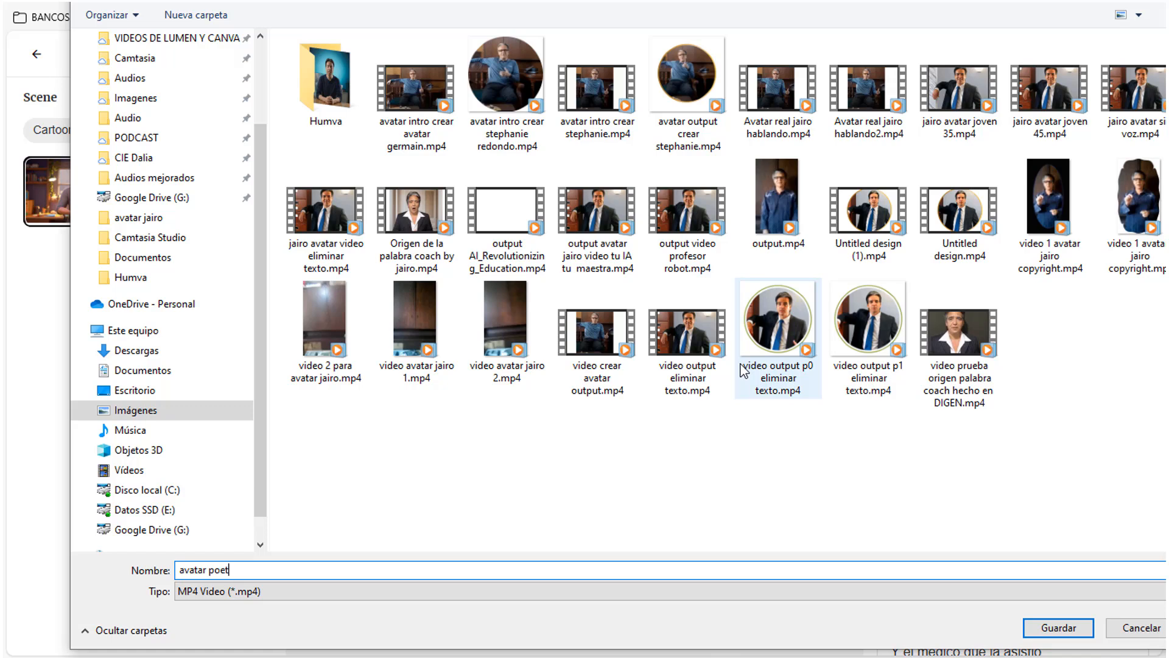
left_click(1035, 628)
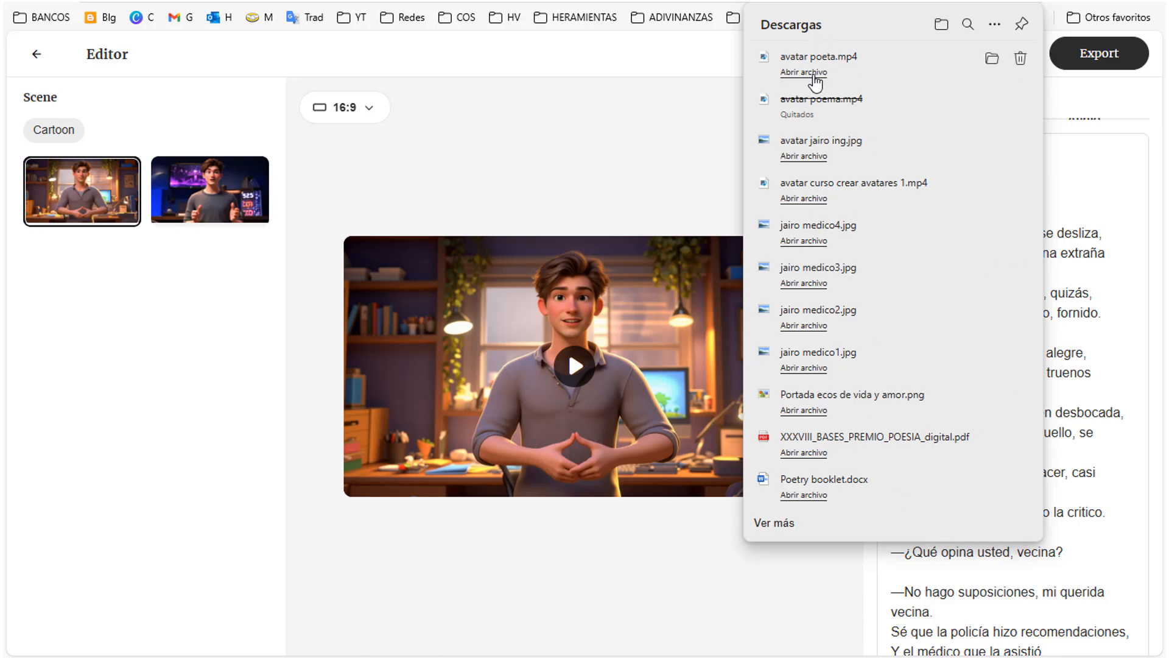
Step: Play the downloaded video avatar poeta.mp4 and move its player window higher on the screen
left_click(804, 73)
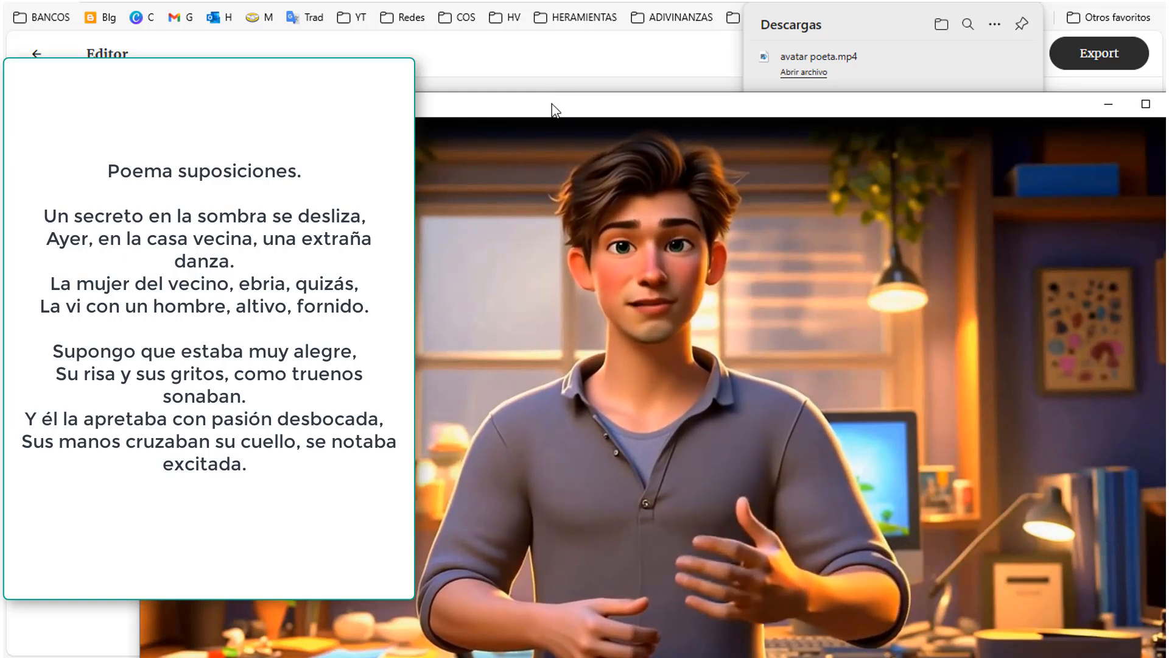
left_click_drag(551, 104, 491, 53)
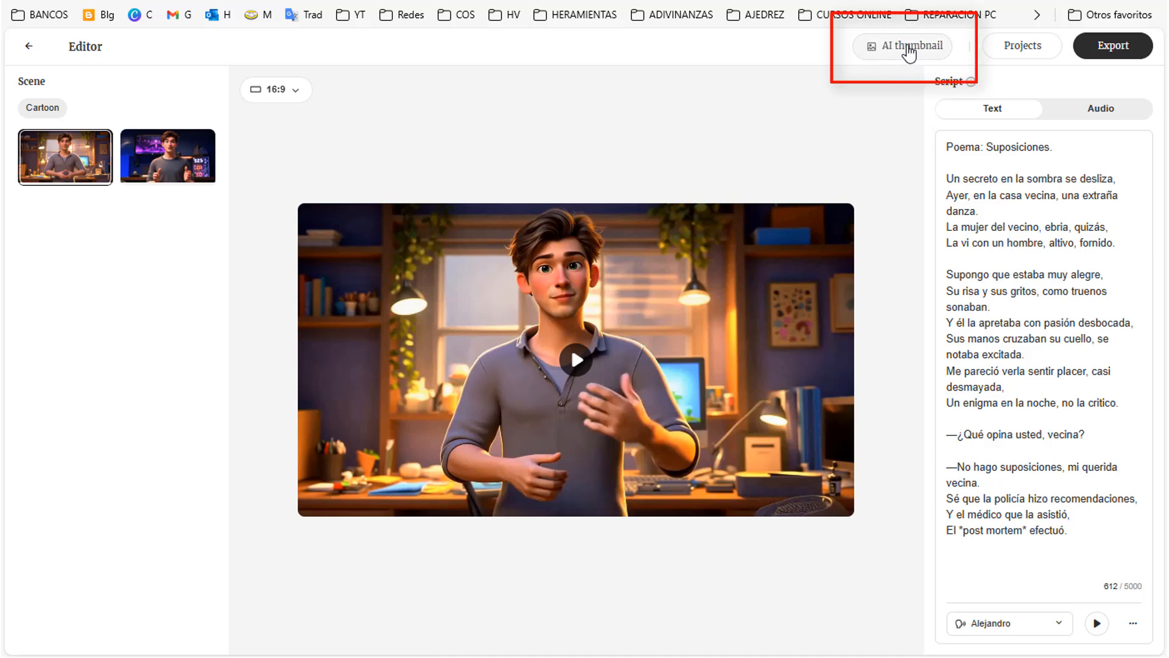
Step: Generate a Clean Hook AI thumbnail titled "cómo las suposiciones pueden distorsionar la realidad y llevarnos a conclusiones erróneas"
left_click(909, 49)
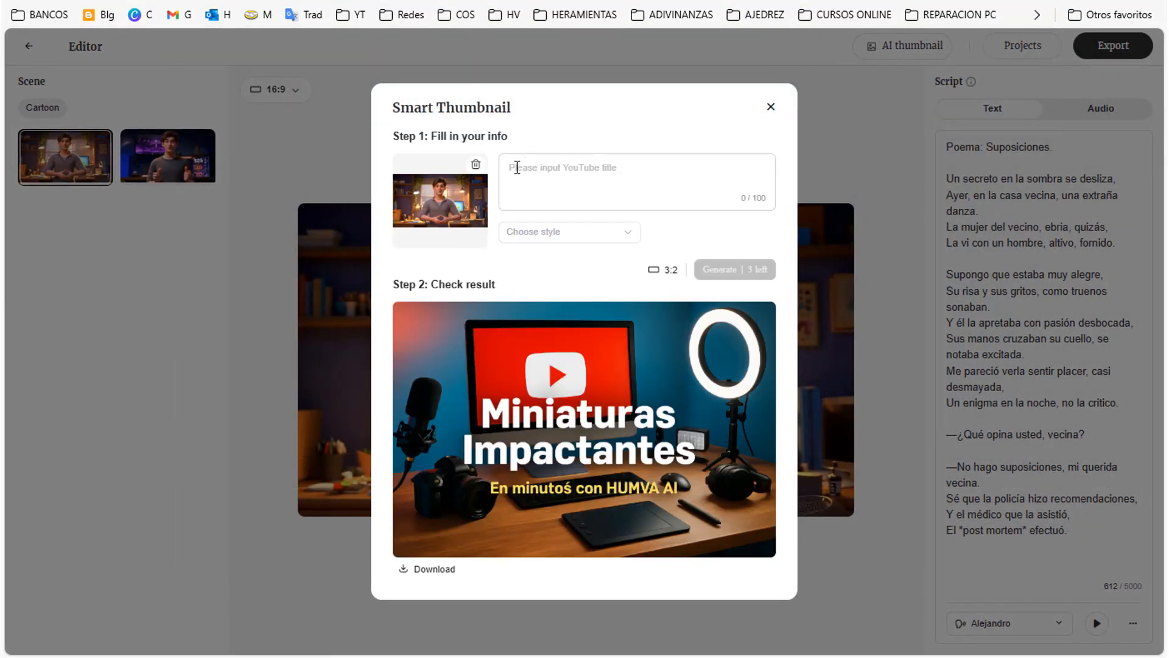
left_click(517, 167)
right_click(517, 167)
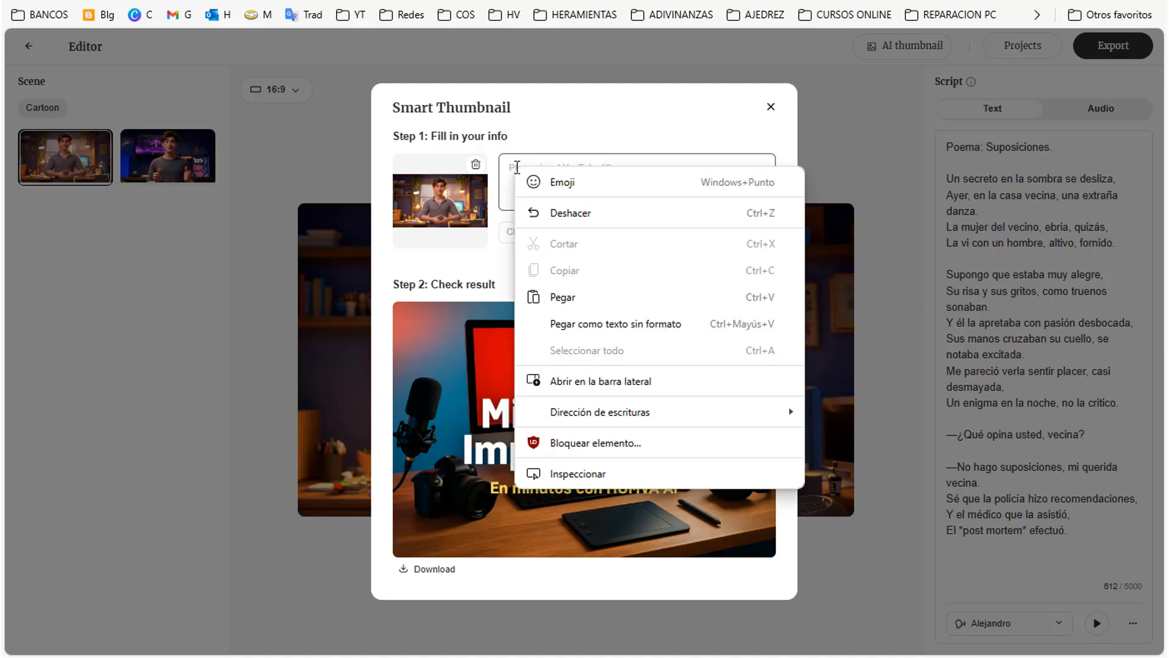
left_click(564, 300)
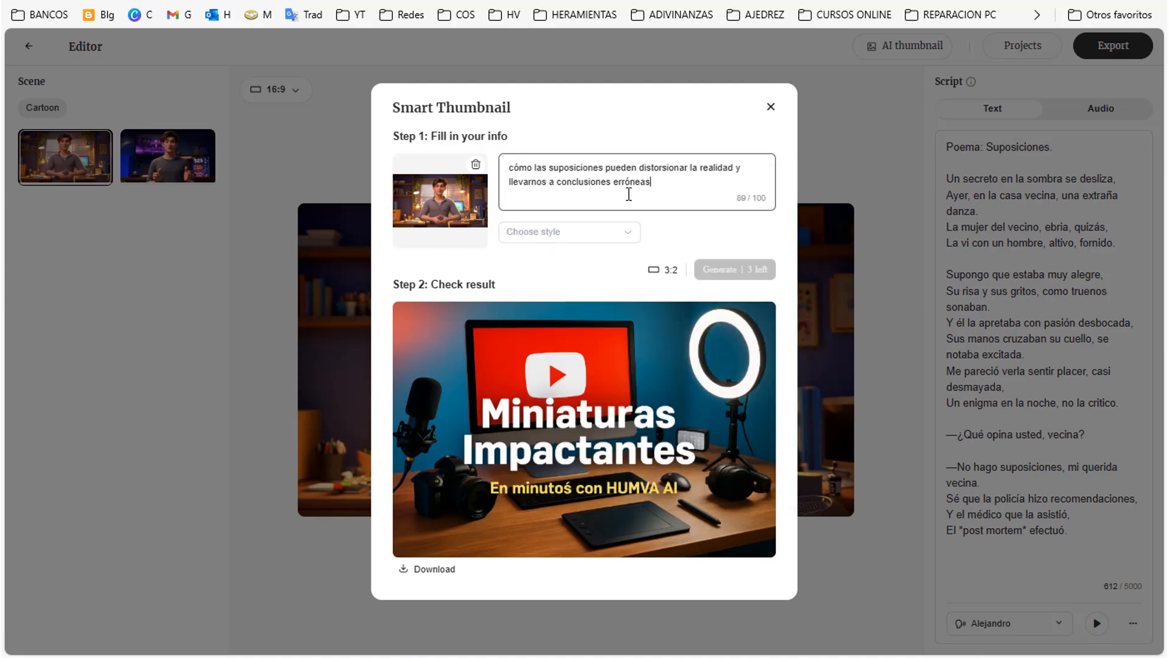
left_click(627, 233)
left_click(575, 456)
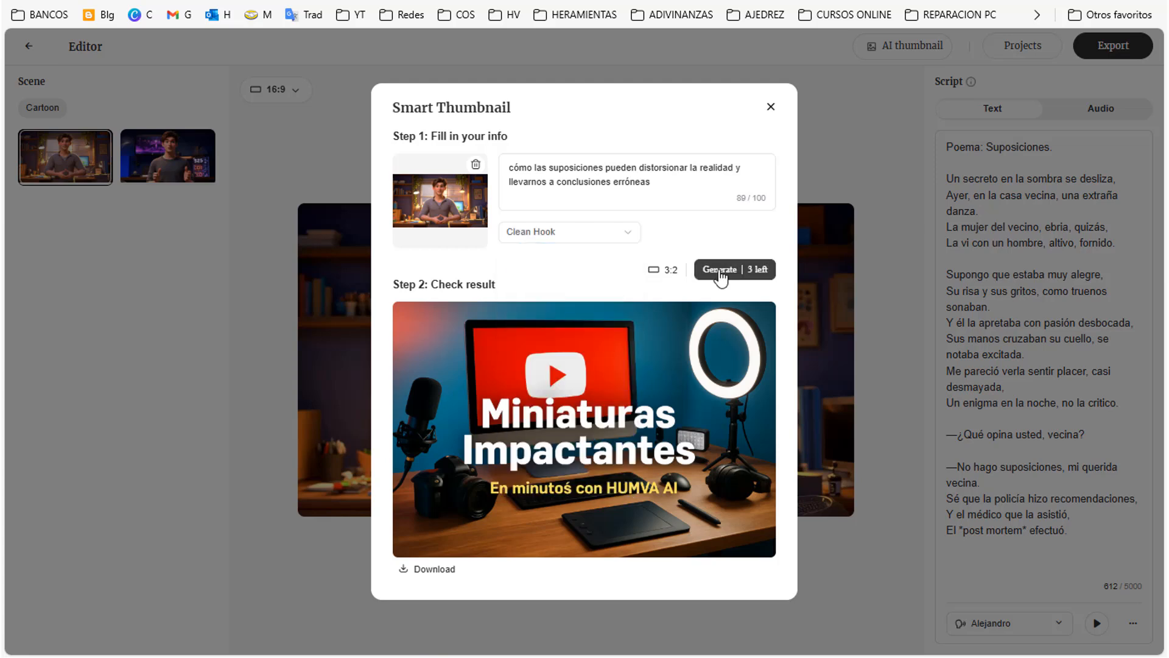
left_click(721, 273)
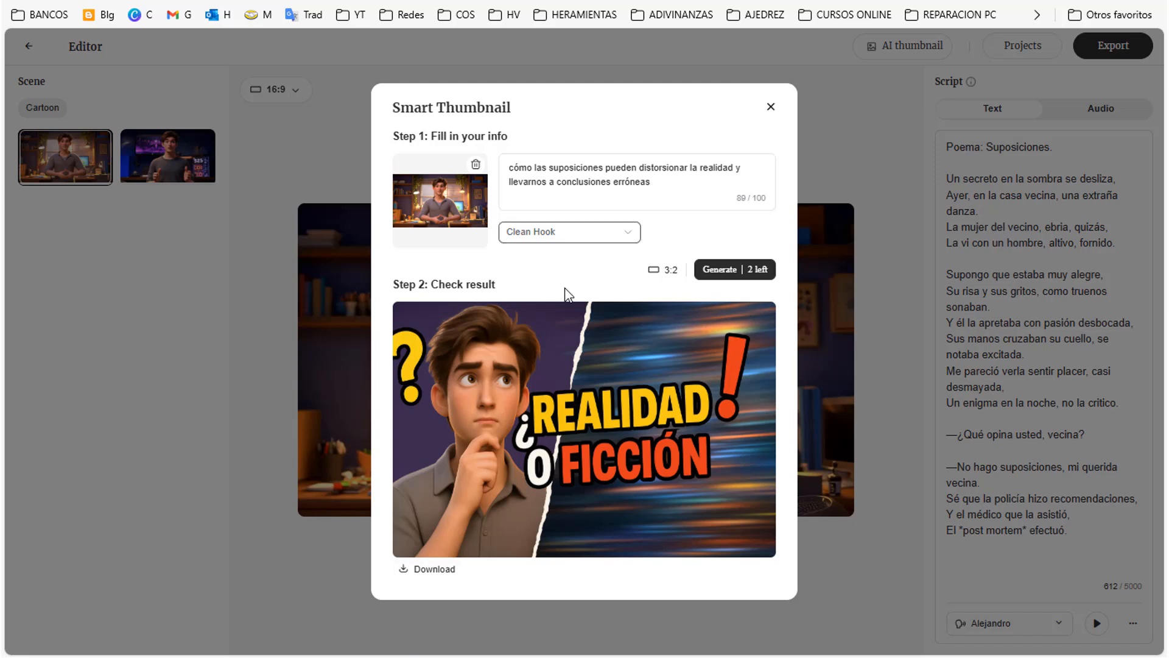
Step: Change the thumbnail style to Bold Constrast and generate a new version
left_click(632, 237)
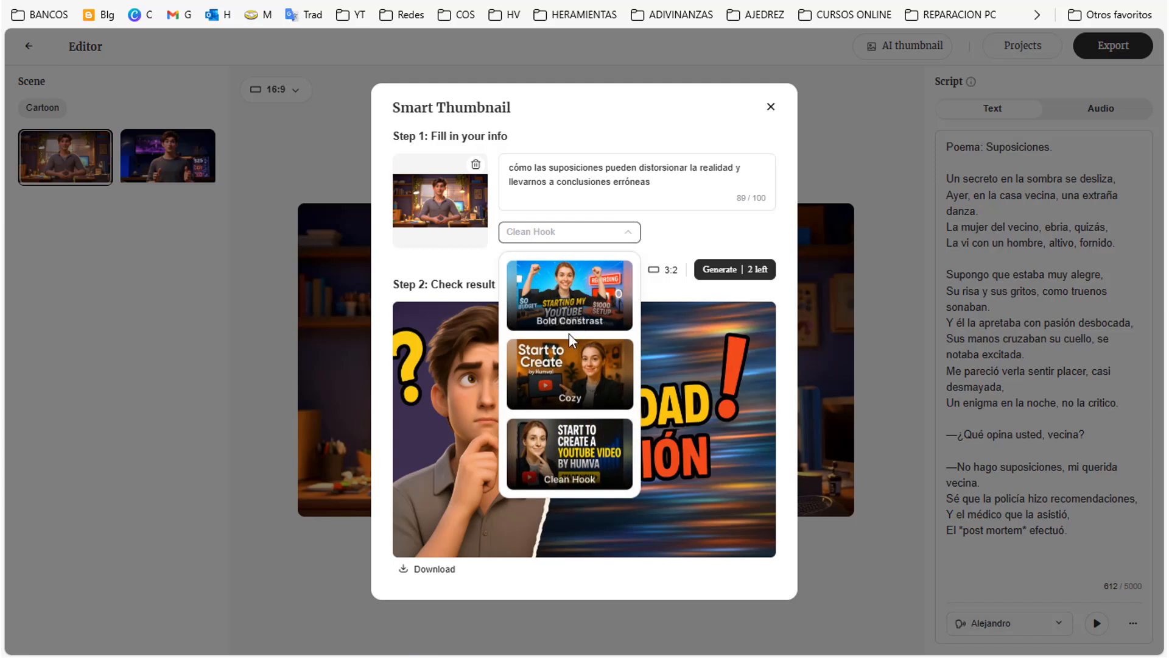
left_click(567, 315)
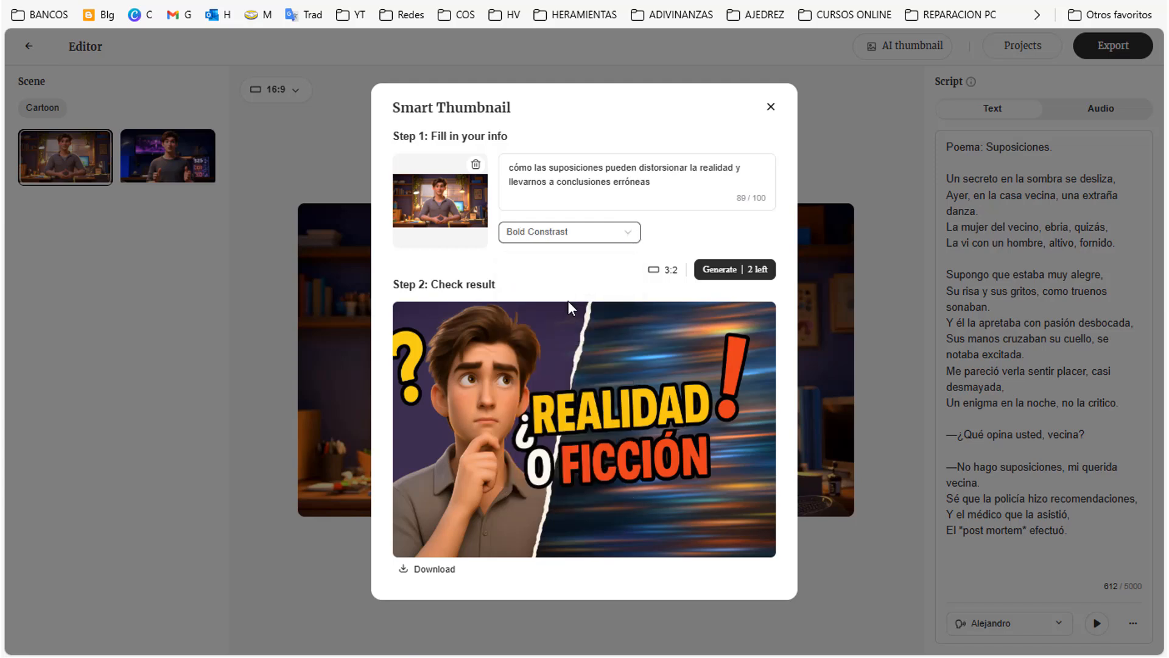
left_click(723, 272)
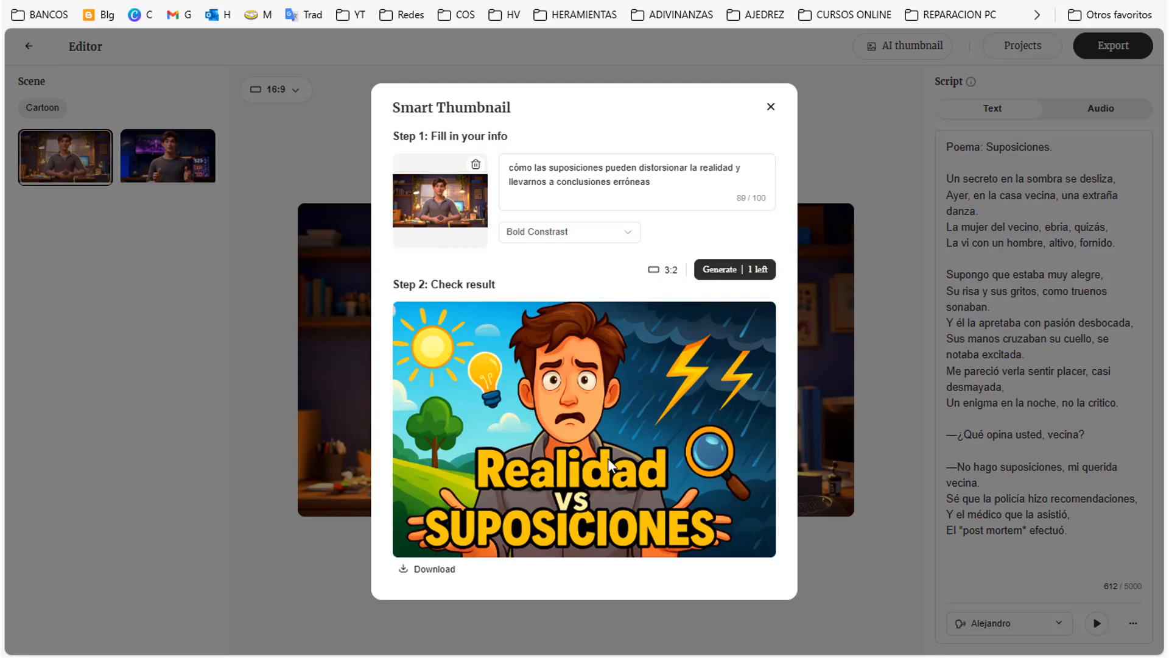
Step: Download the thumbnail as a PNG named "miniatura realidad vs suposiciones" in the Imágenes folder and close Smart Thumbnail
left_click(434, 575)
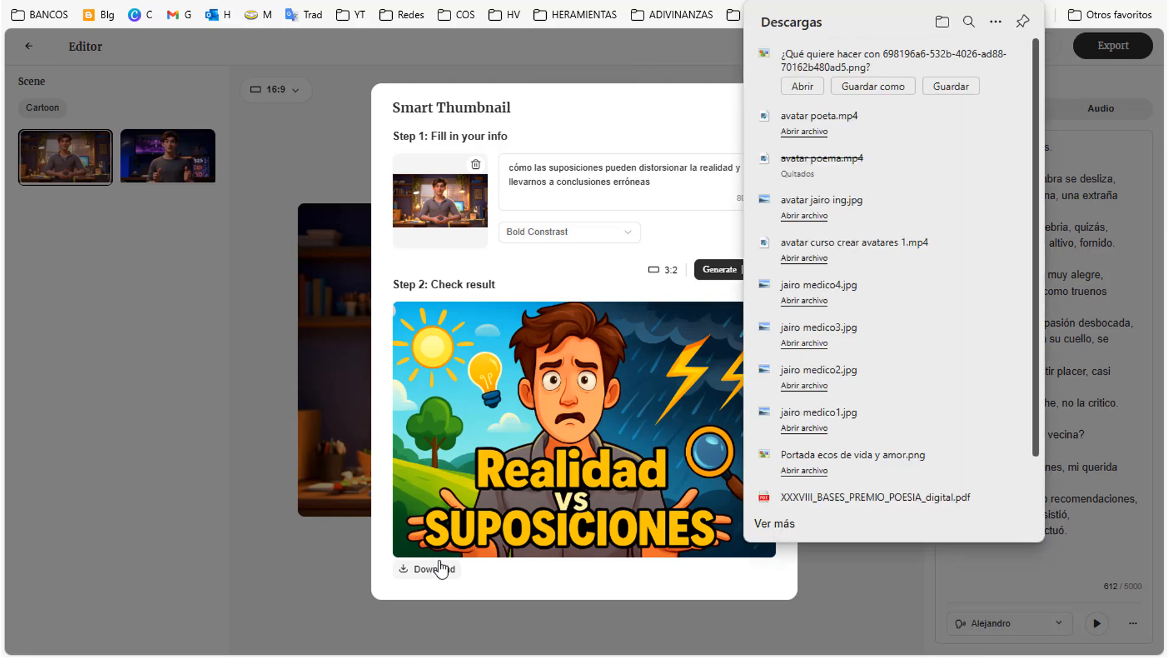
left_click(866, 88)
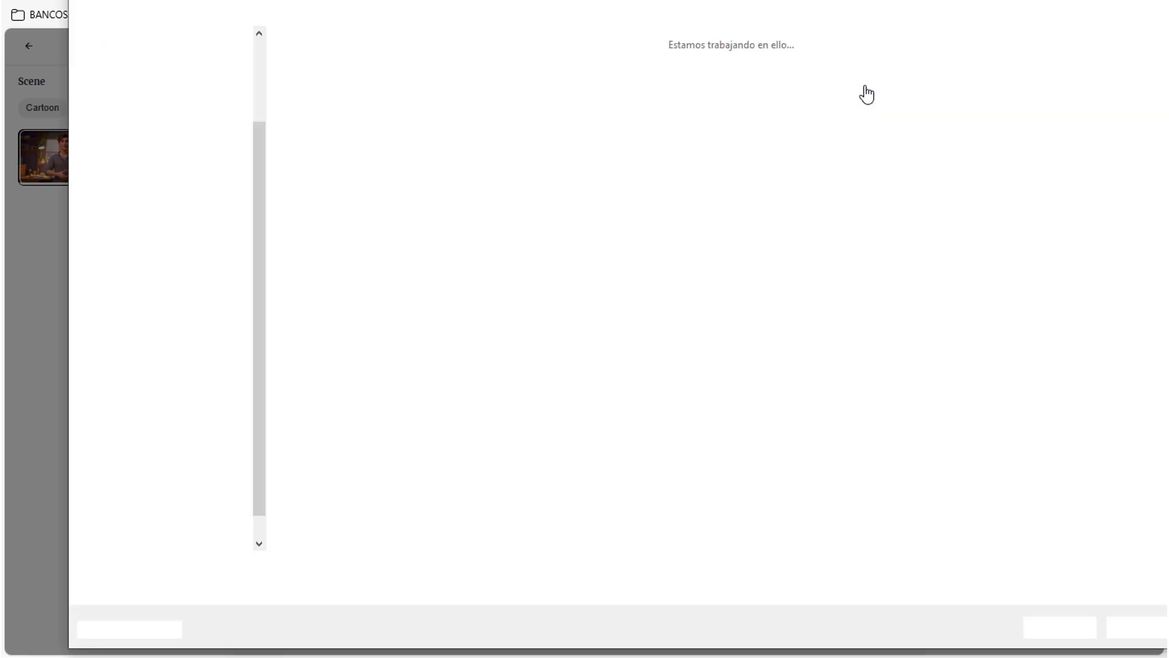
type("mi")
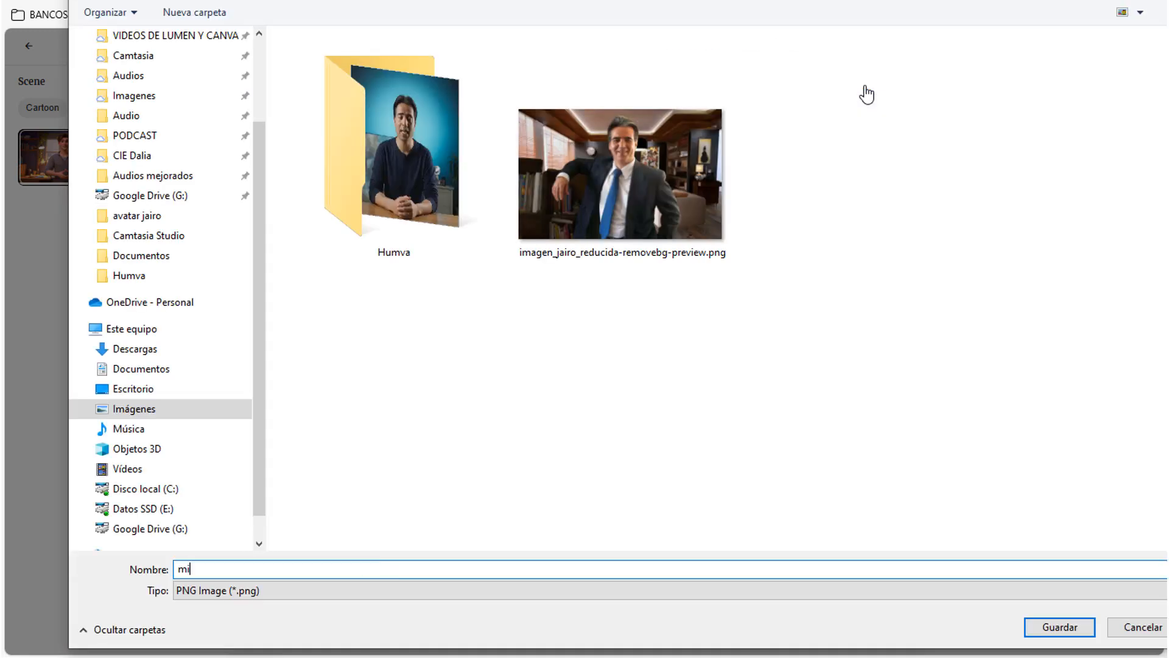
type("niatura realidad vs suposiciones")
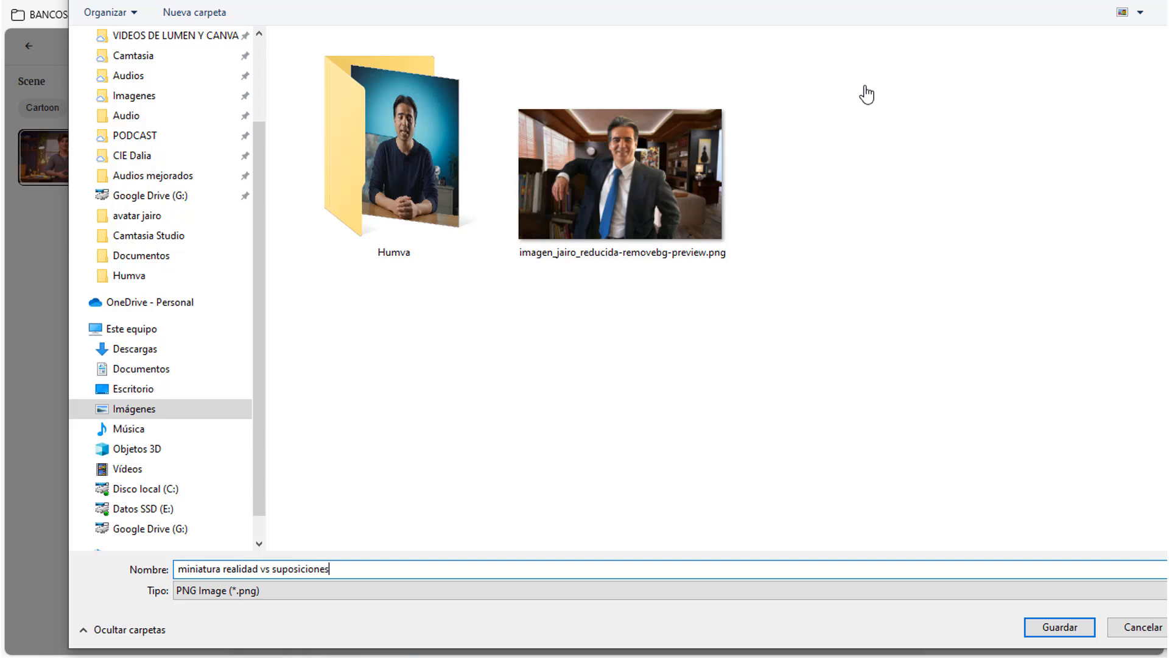
left_click(1056, 628)
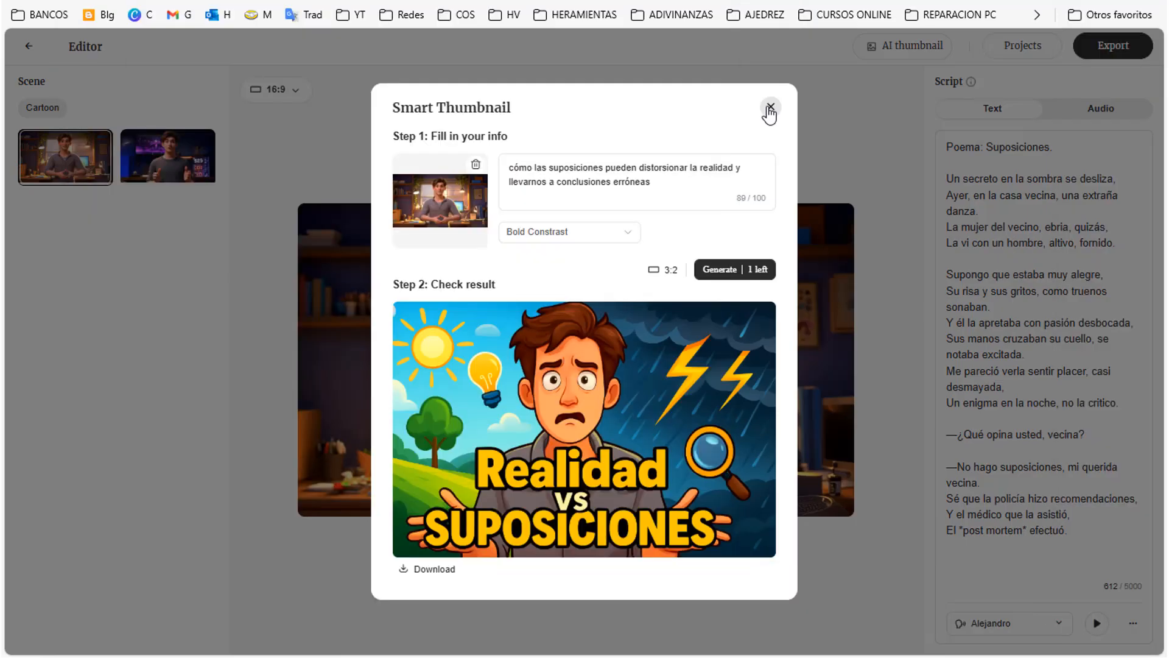
left_click(770, 110)
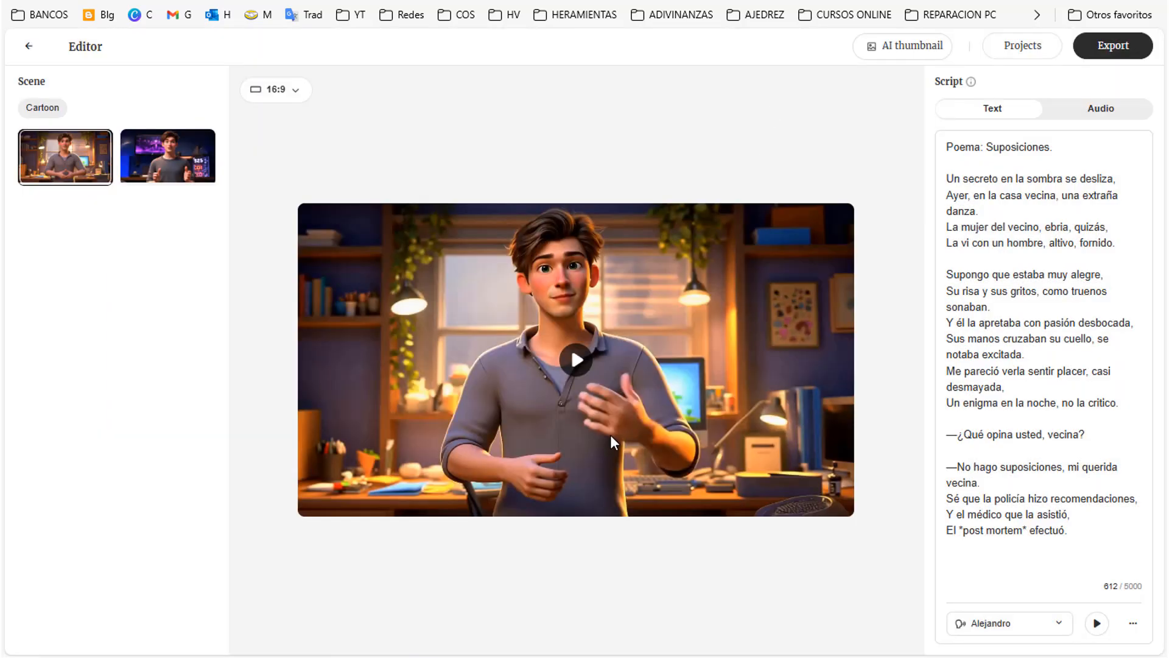
Step: Leave the editor for the avatar library and start creating a custom avatar
left_click(30, 51)
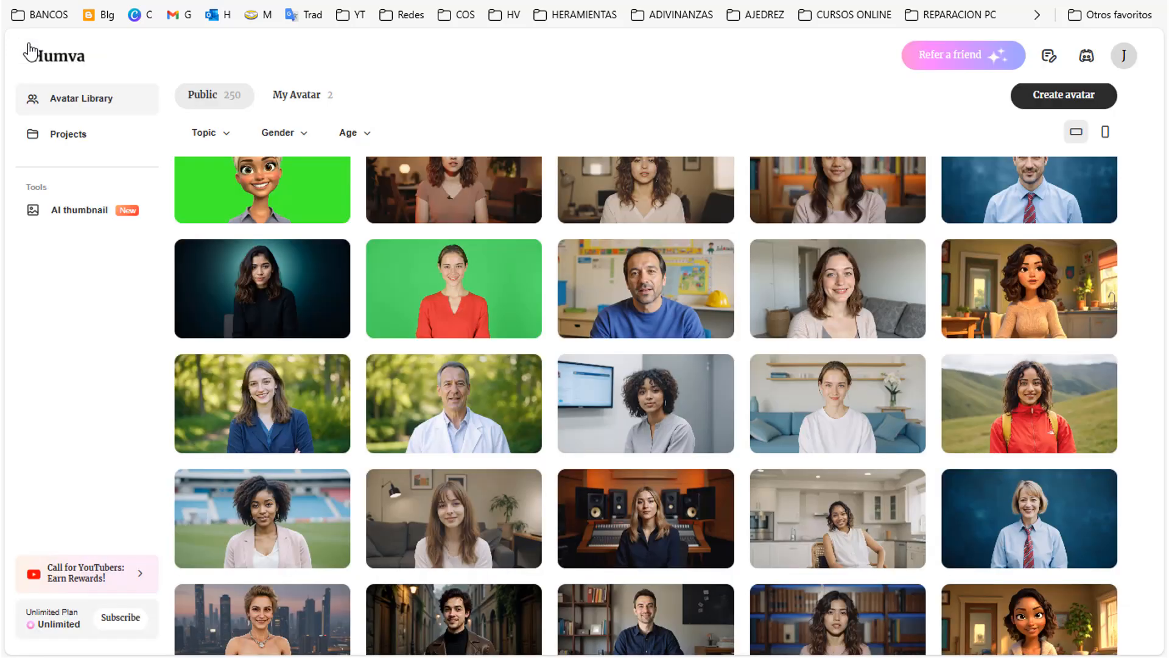
scroll(1130, 359, "up", 6)
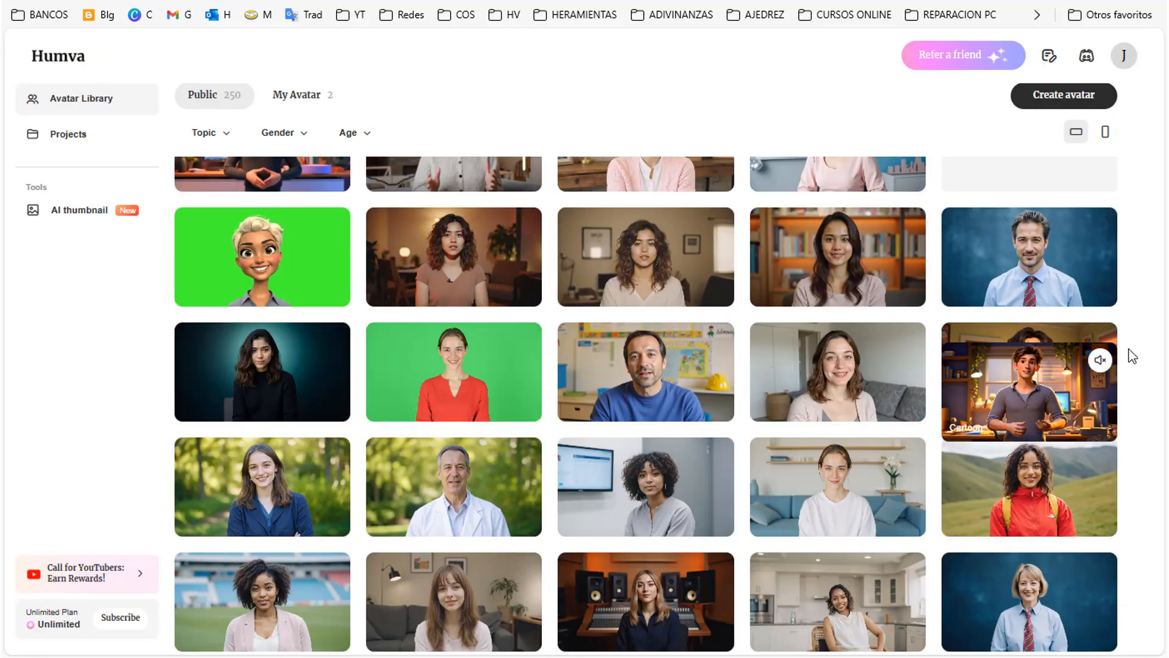
scroll(1134, 340, "up", 5)
scroll(1139, 313, "up", 3)
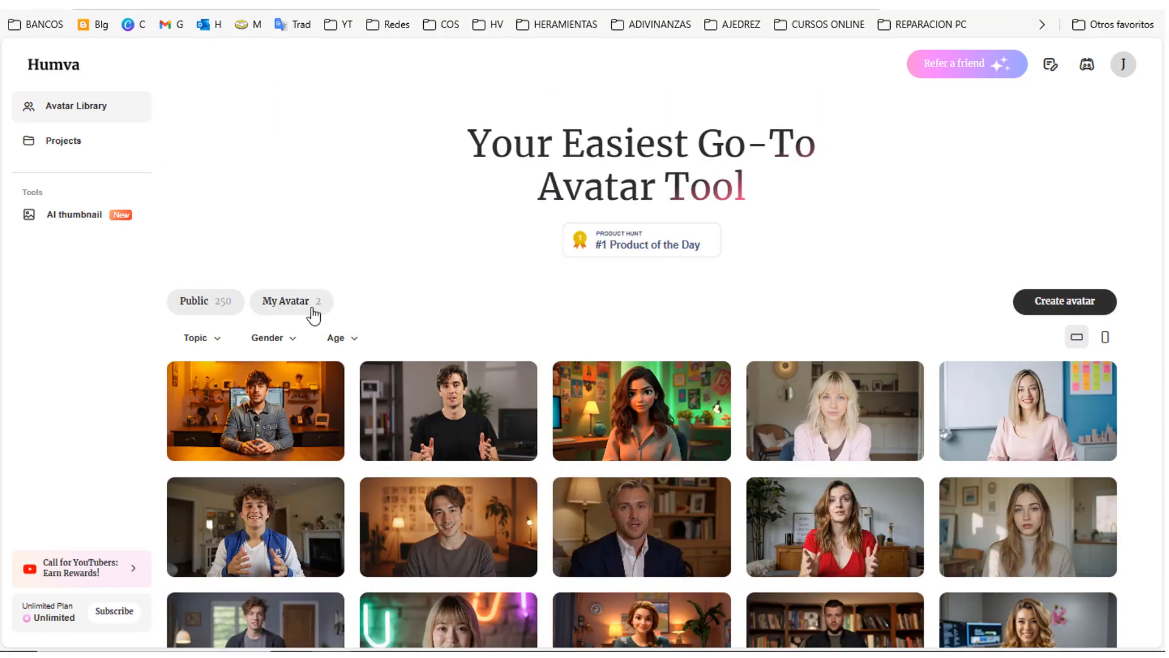
left_click(1055, 310)
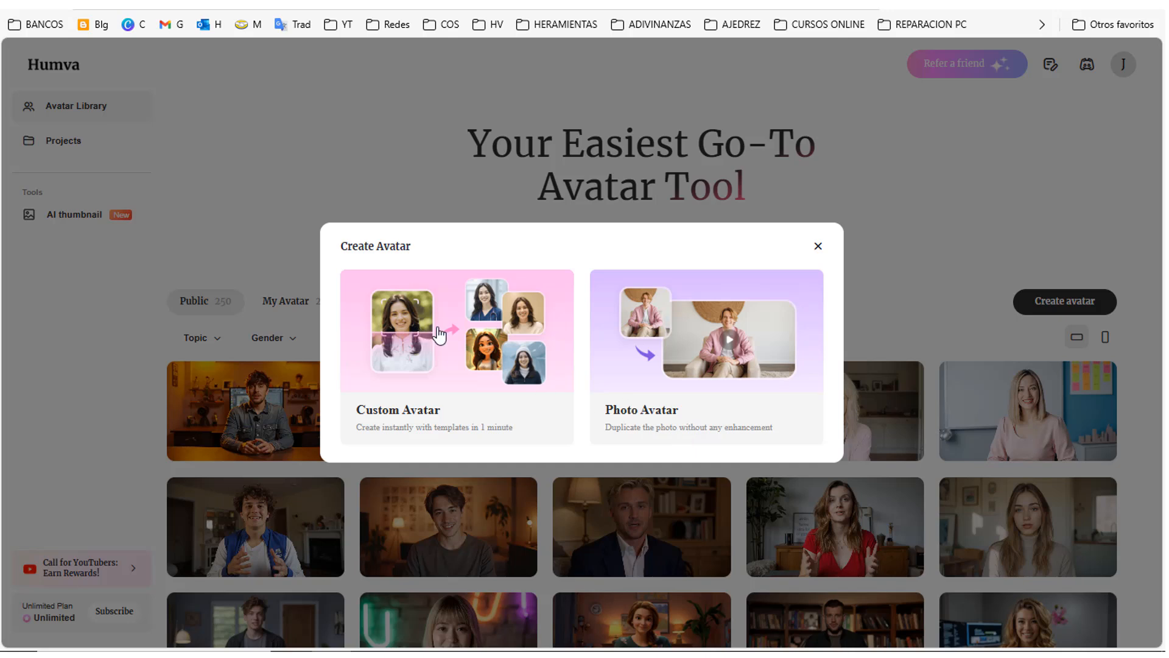
left_click(455, 336)
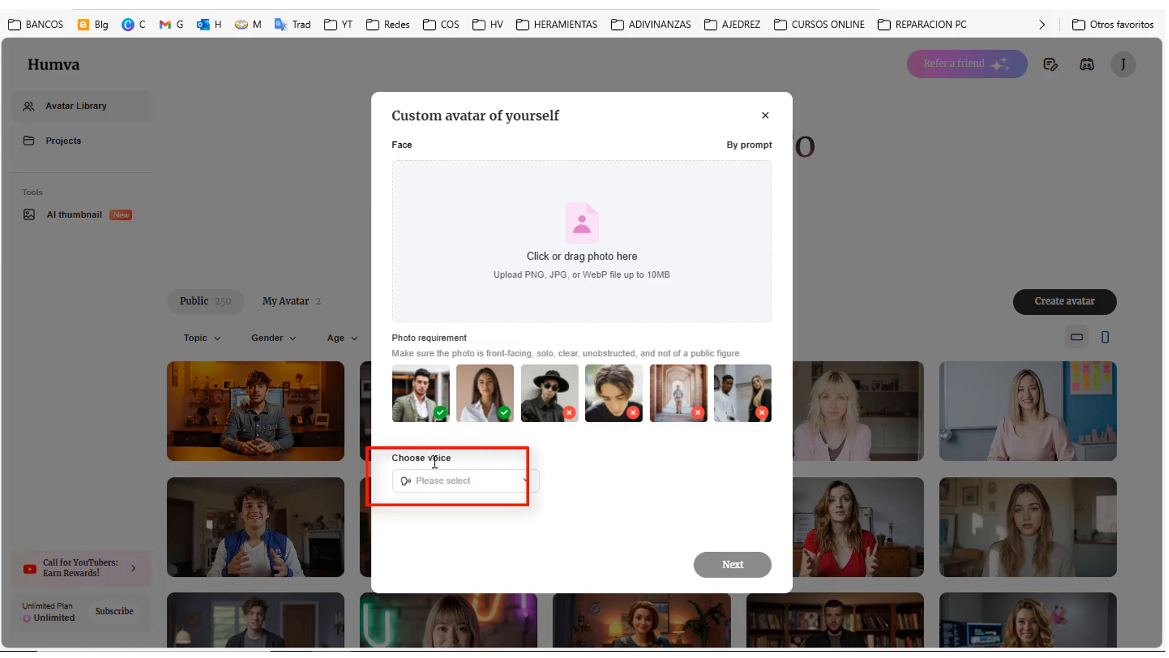
Step: Define the face by prompt with the copied Spanish description of a cheerful 25-35-year-old man in a medieval tunic
left_click(466, 486)
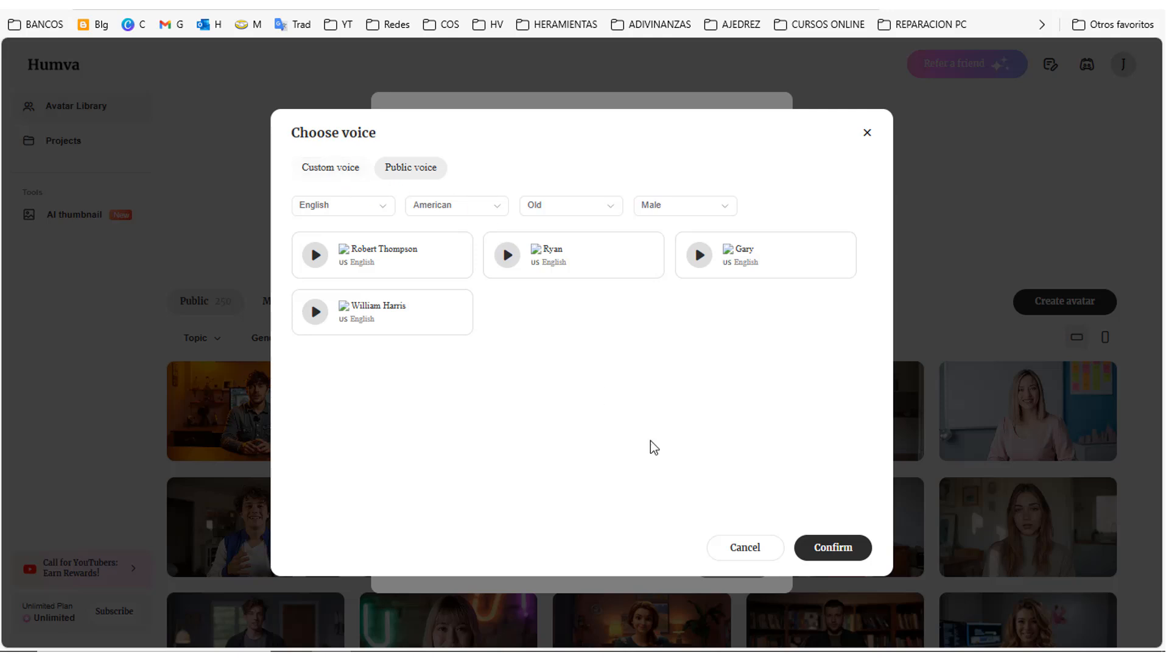
left_click(742, 554)
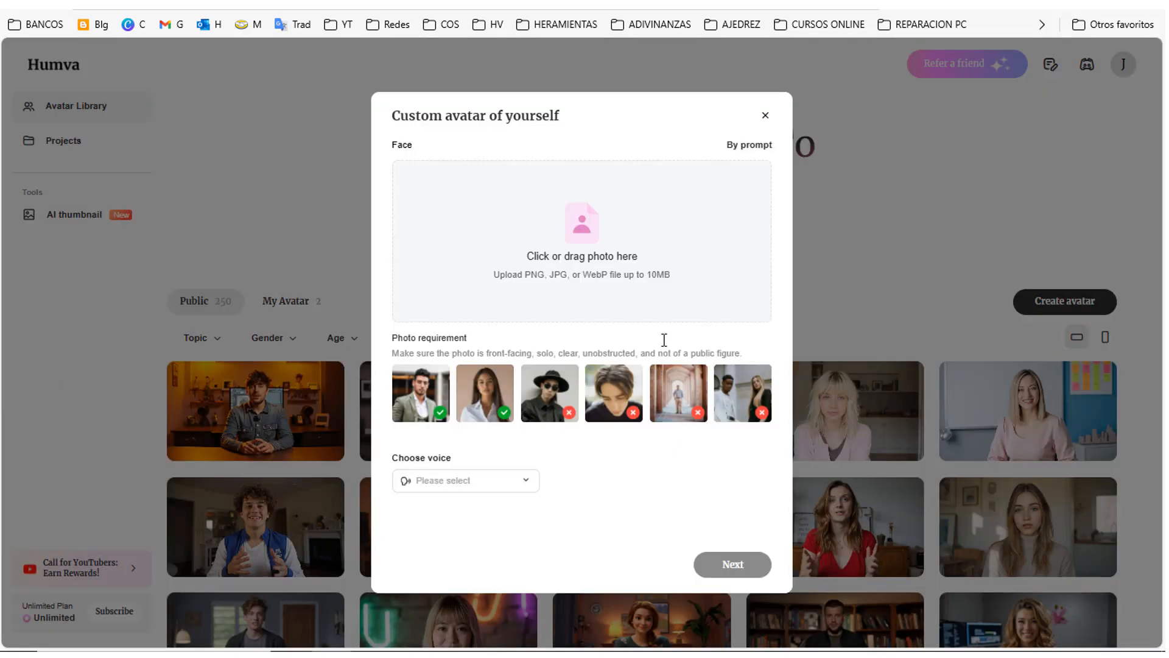
left_click(736, 146)
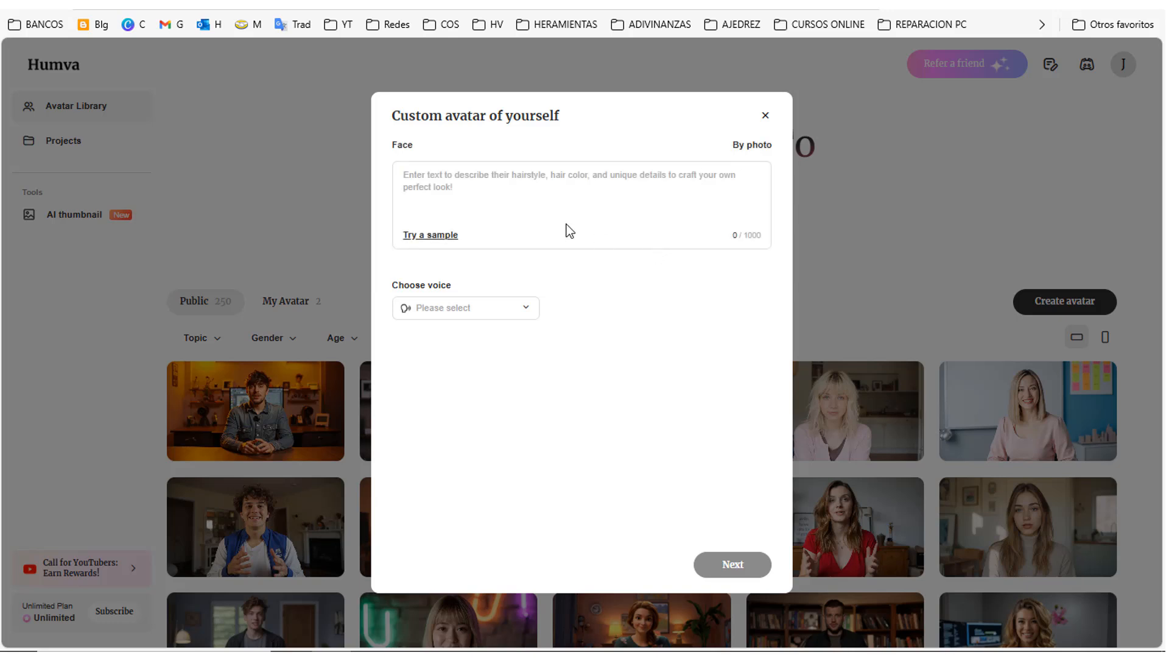
right_click(406, 173)
left_click(466, 300)
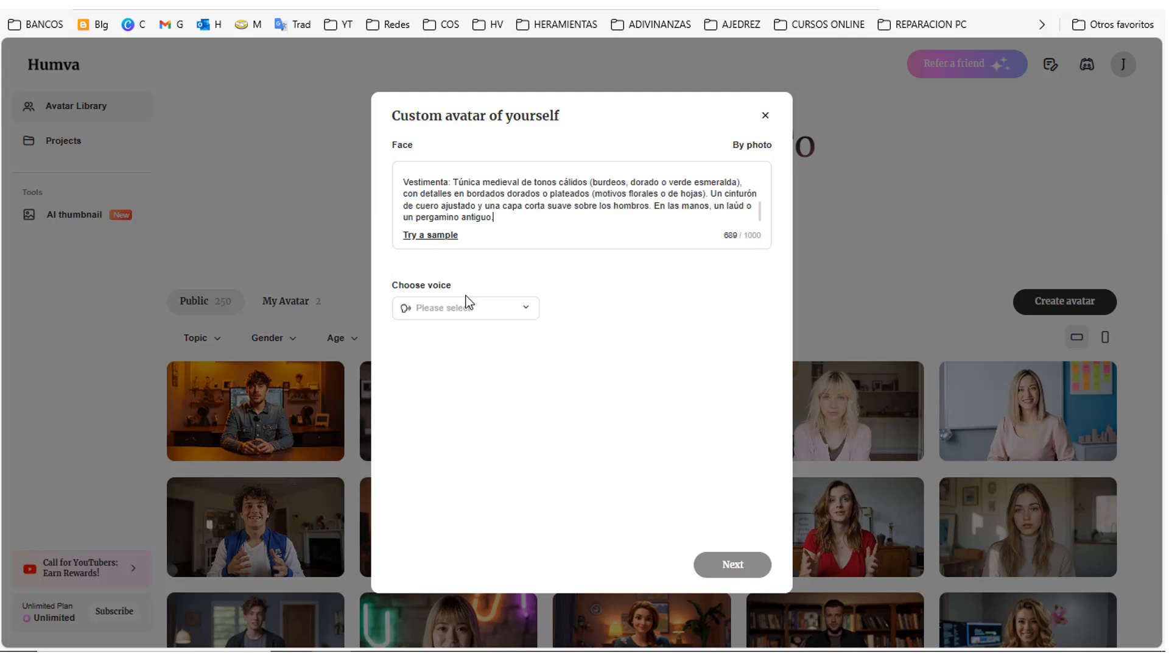
scroll(507, 221, "up", 5)
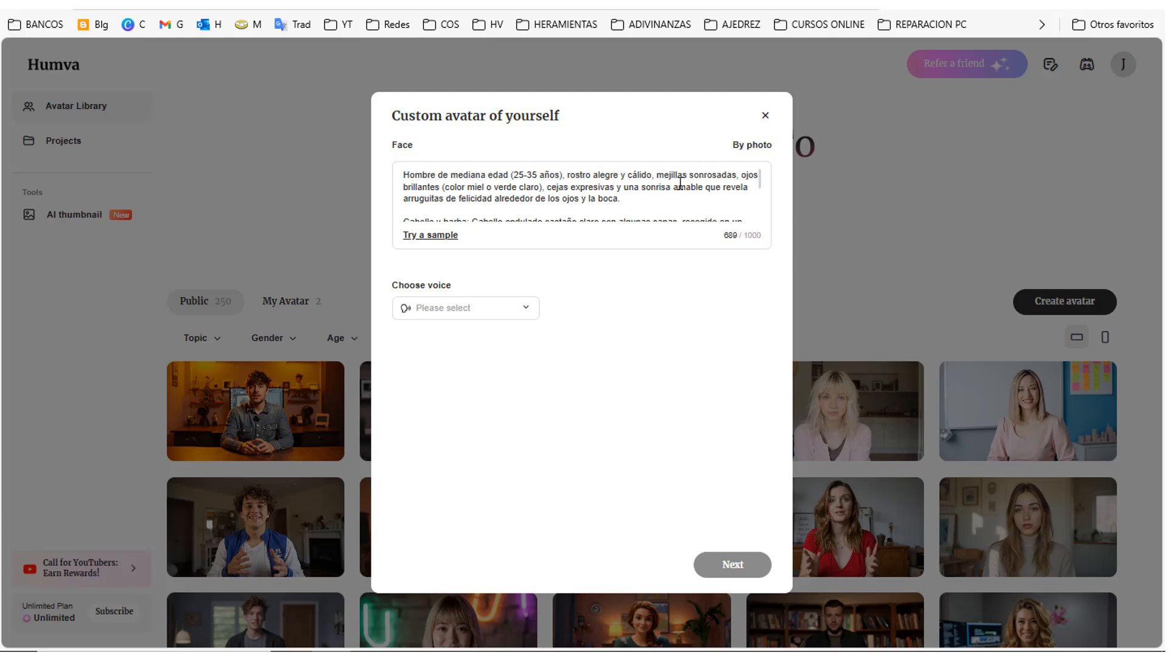
Step: Upload a custom voice recording and assign "Voz para clonar poema" as the avatar's voice
left_click(511, 313)
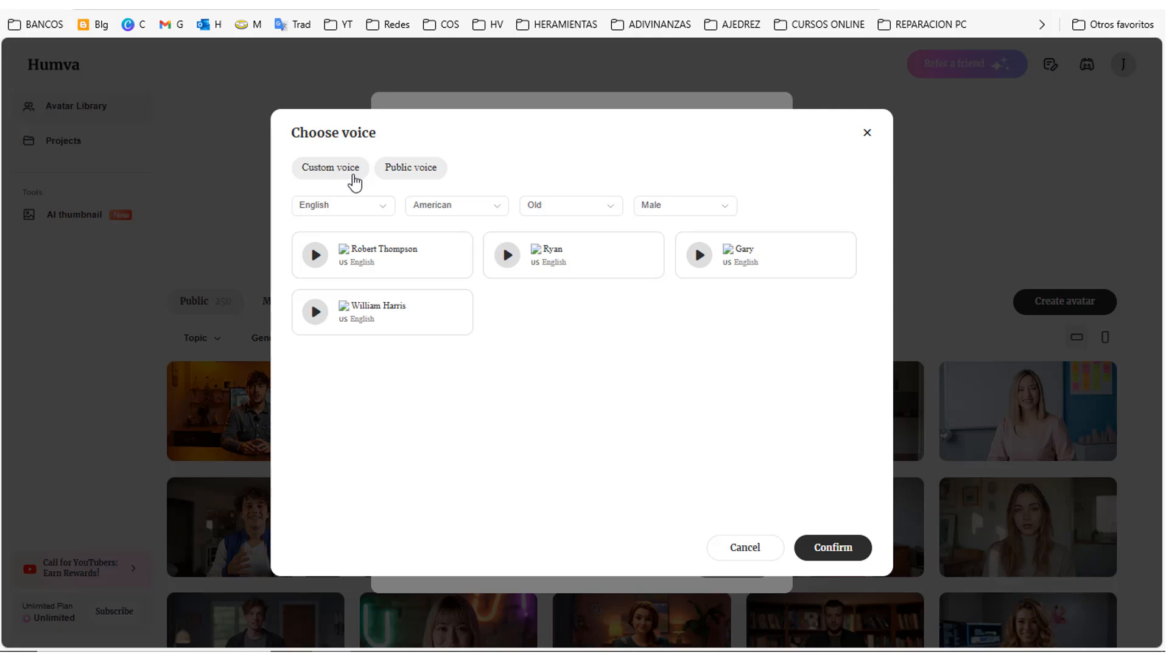
left_click(327, 173)
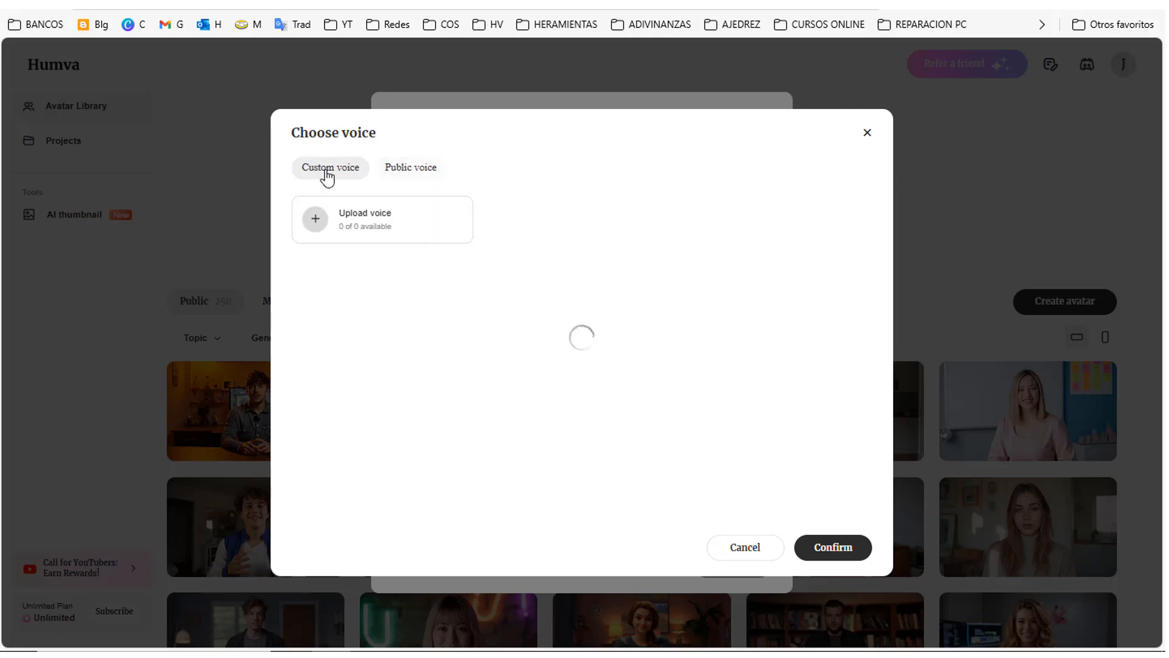
left_click(350, 223)
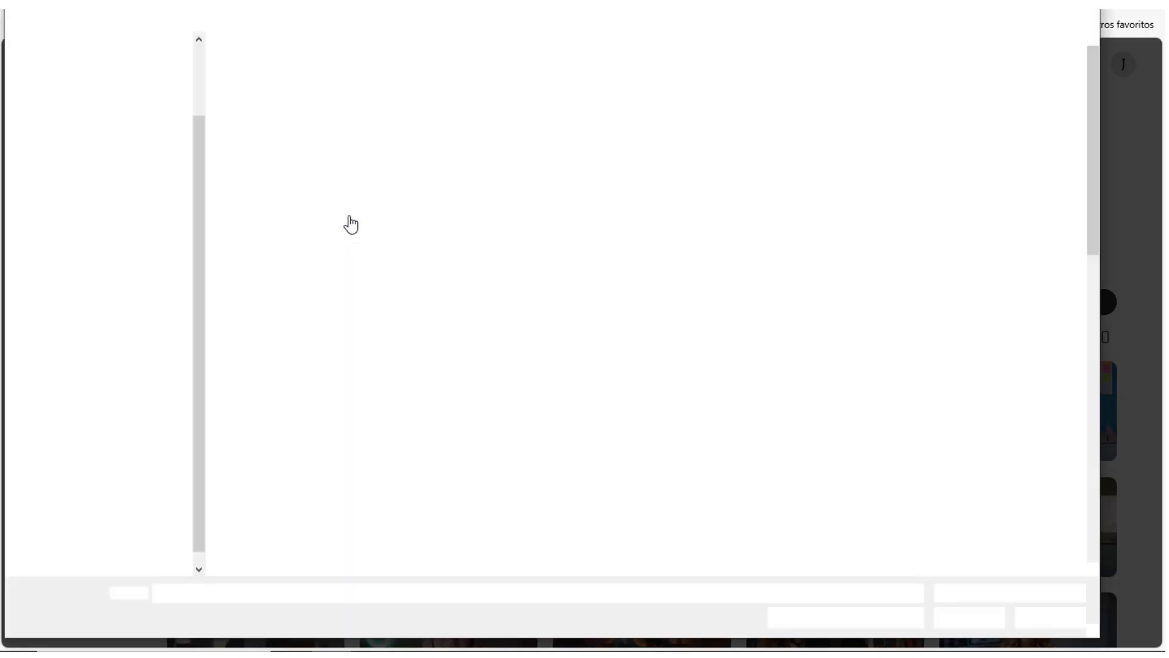
left_click(491, 79)
left_click(945, 616)
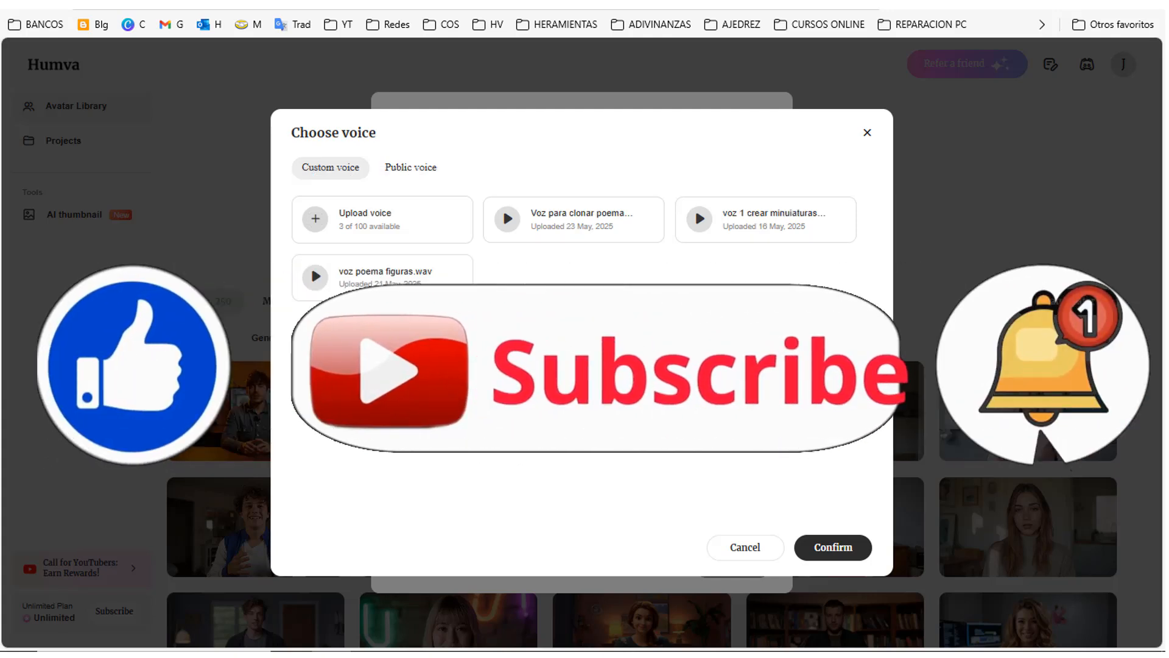
left_click(508, 220)
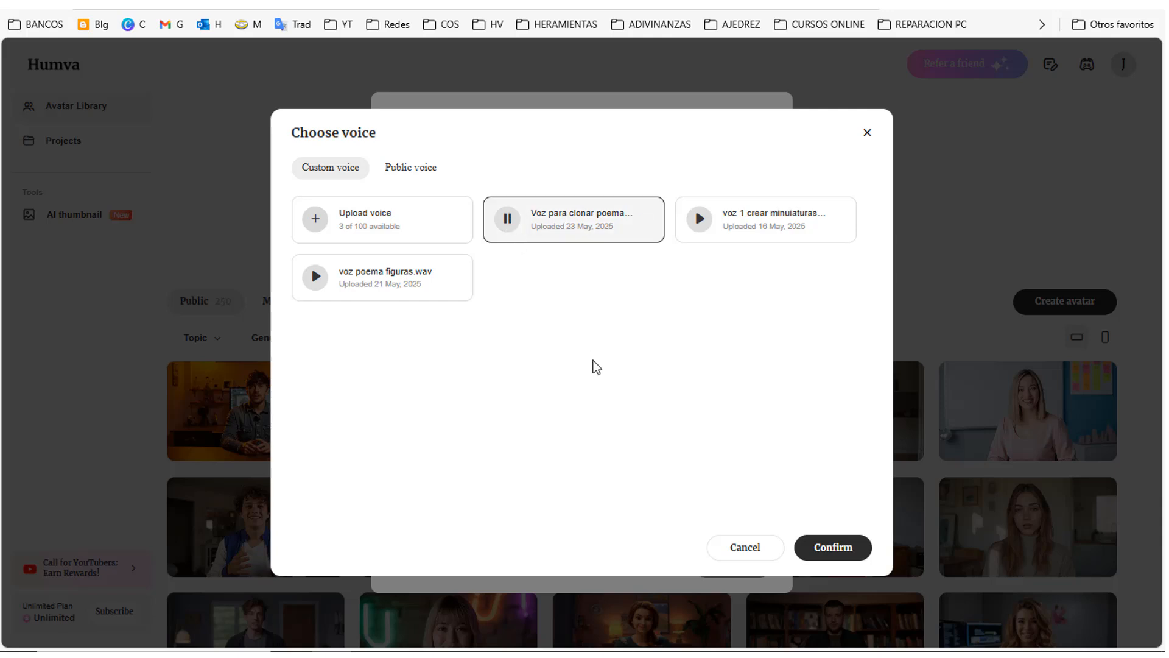
left_click(833, 546)
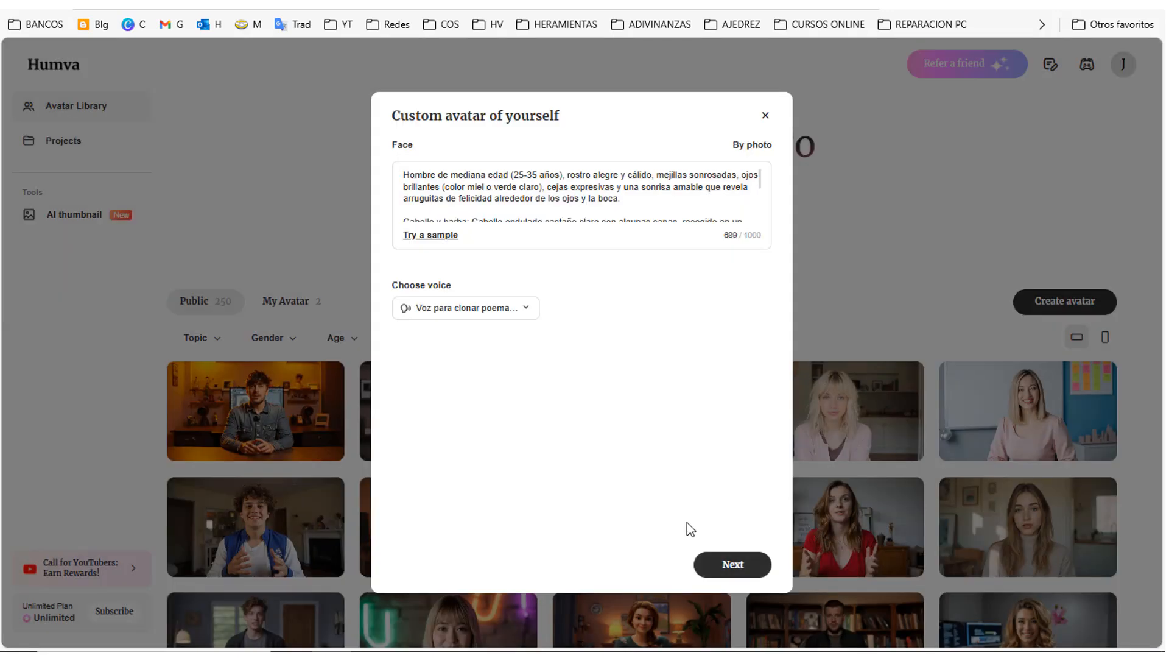
Step: Name the avatar "El poeta", keep the 16:9 aspect ratio, and choose its topic
left_click(732, 564)
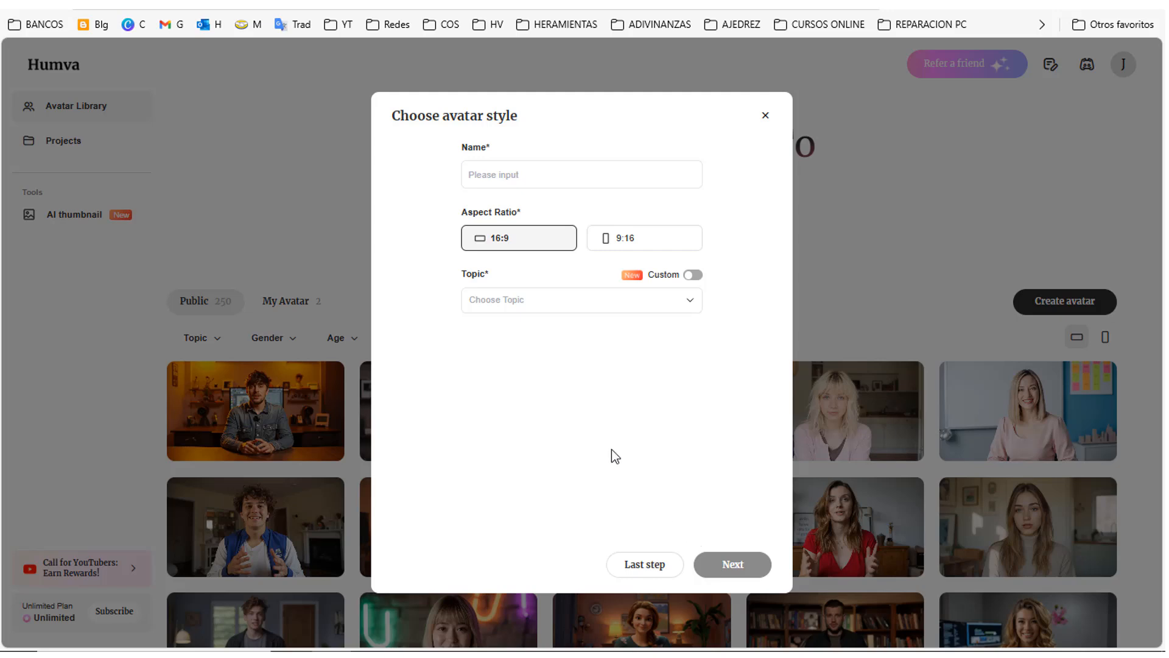
type("El ")
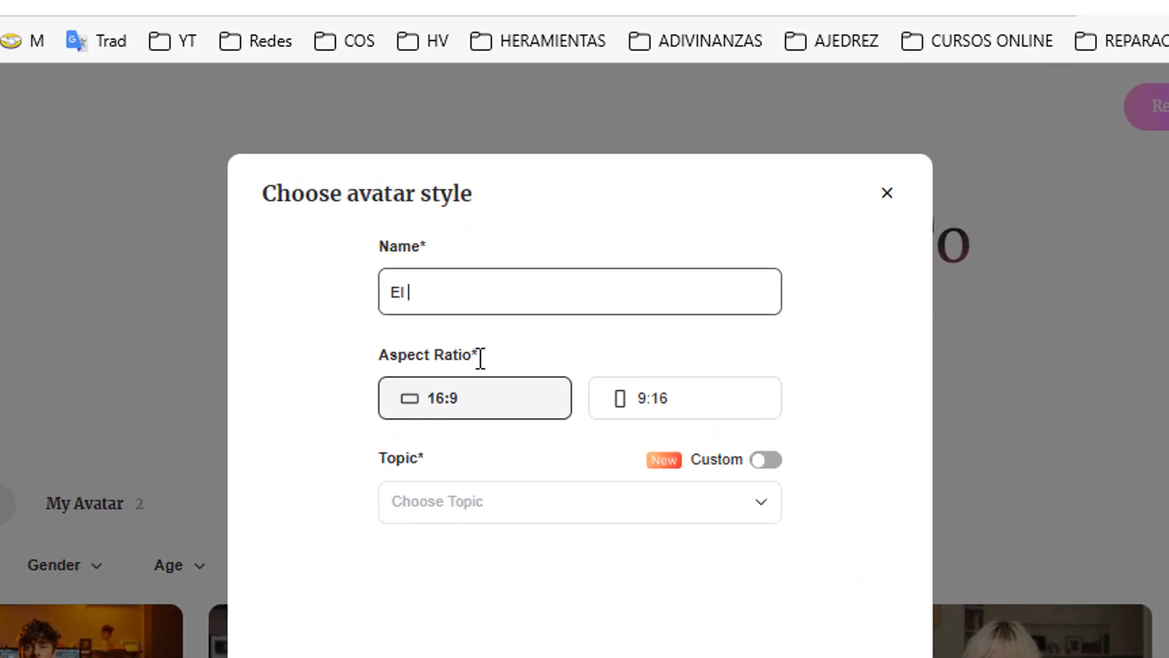
type("poeta")
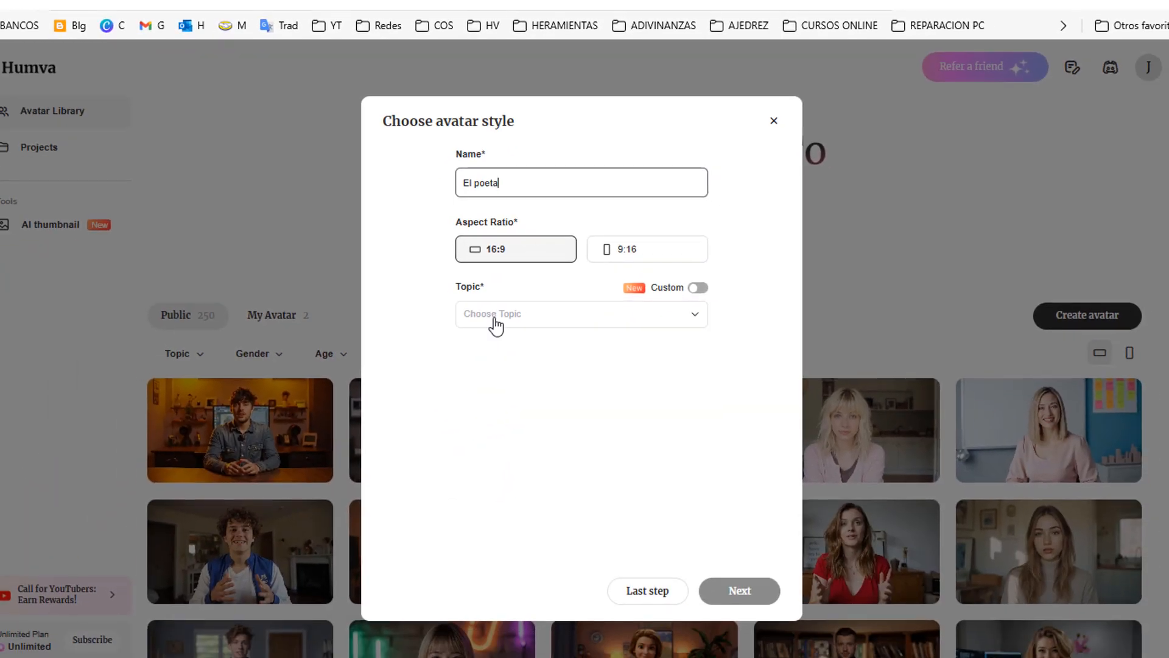
left_click(496, 326)
left_click(670, 426)
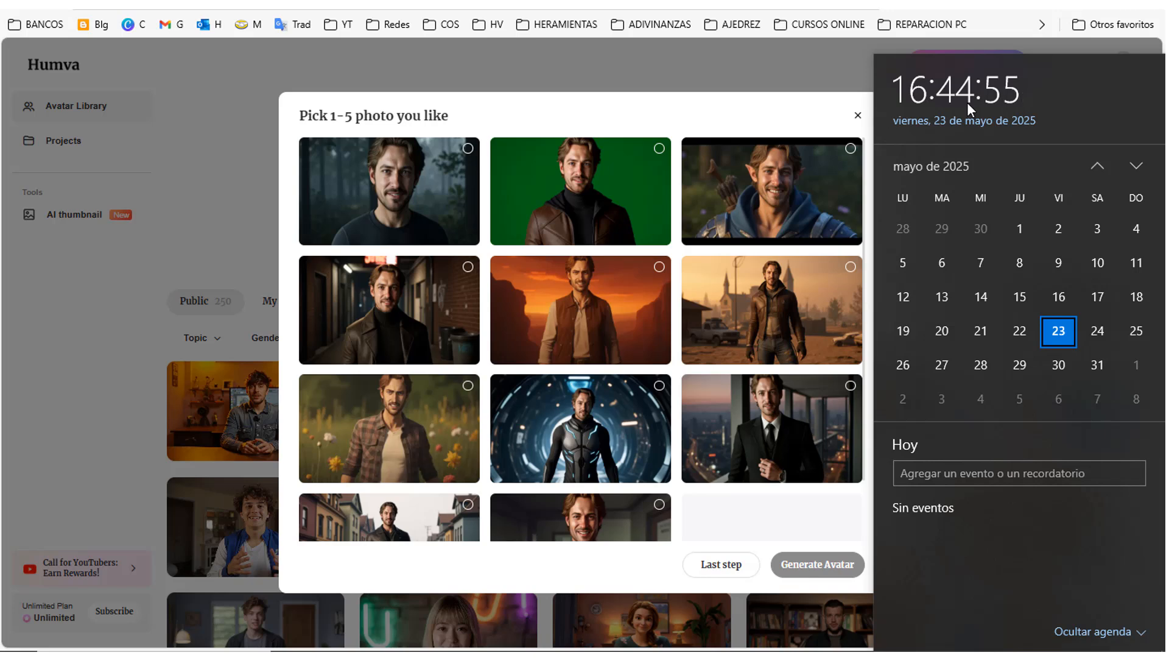
Step: Pick the green-screen, dark alley and leather-jacket desert town photos, leaving out the elf archer, and generate the avatar
left_click(850, 149)
left_click(849, 267)
left_click(657, 151)
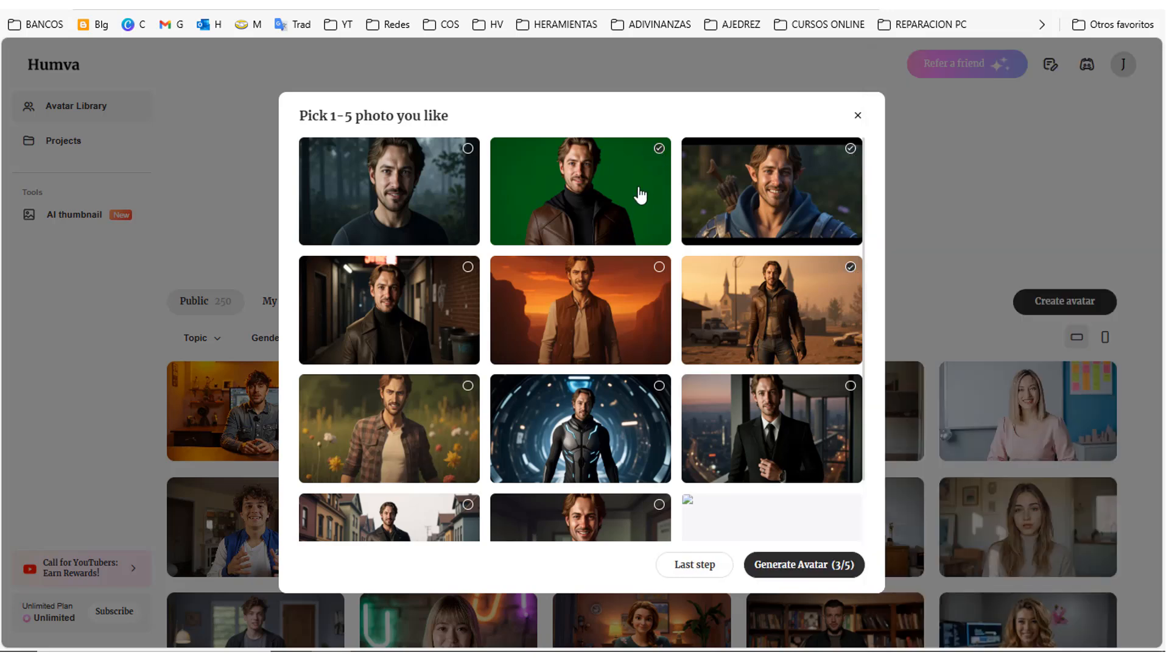
scroll(717, 434, "down", 2)
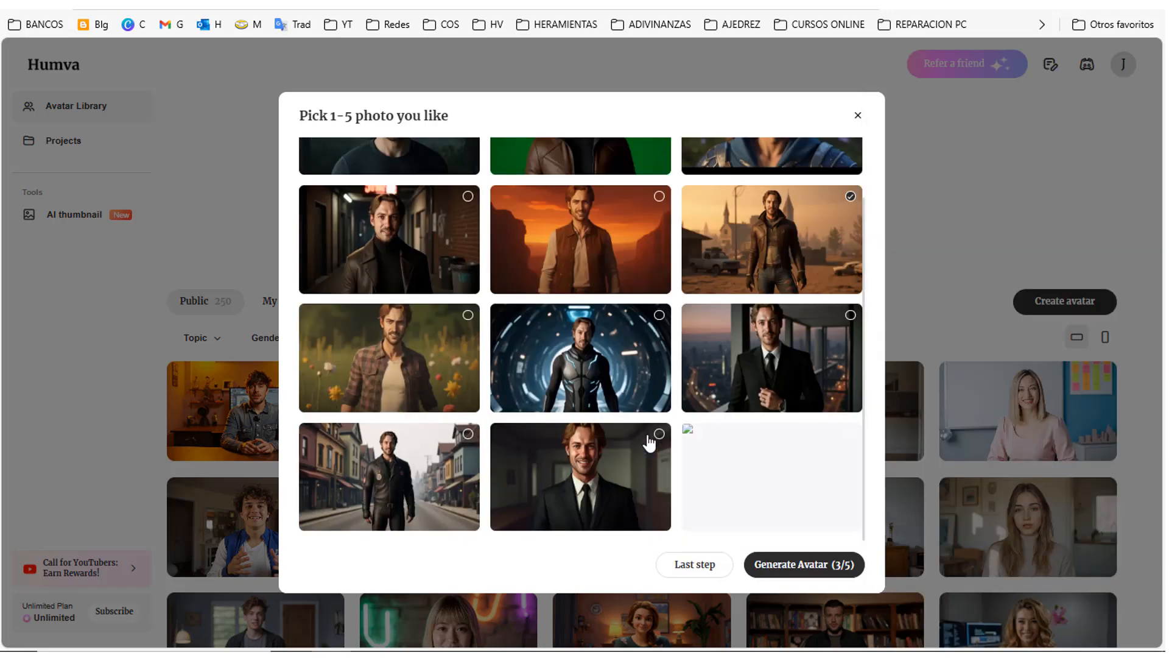
scroll(647, 444, "up", 2)
left_click(850, 148)
scroll(594, 387, "down", 2)
scroll(420, 345, "up", 1)
left_click(469, 268)
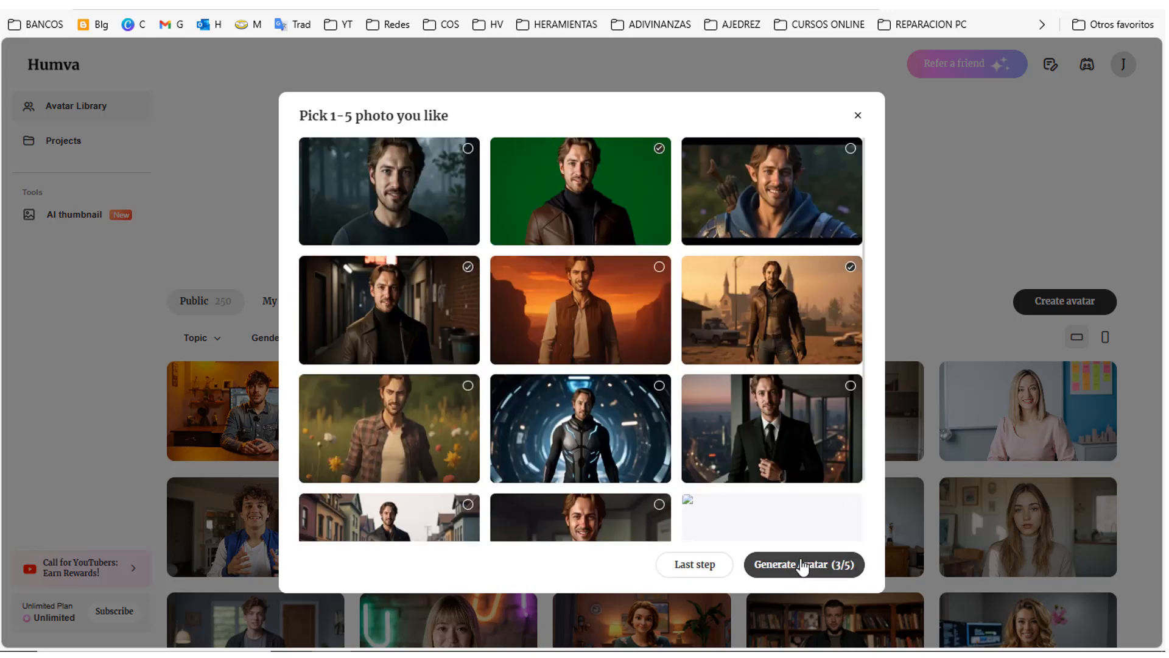
left_click(802, 565)
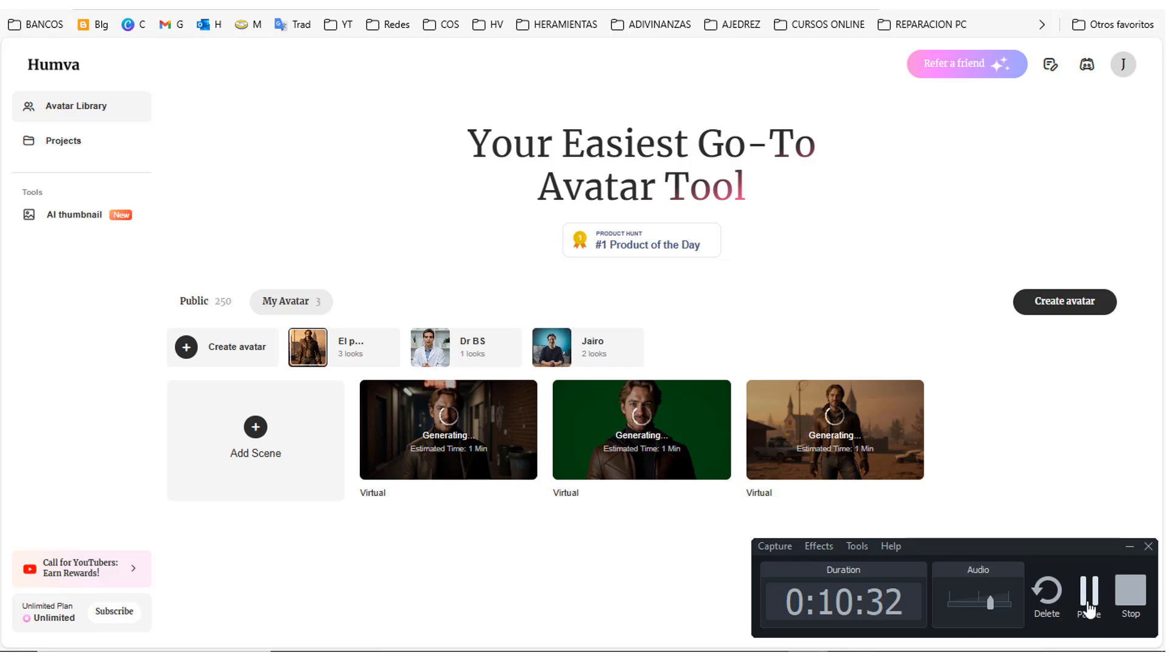
left_click(1089, 609)
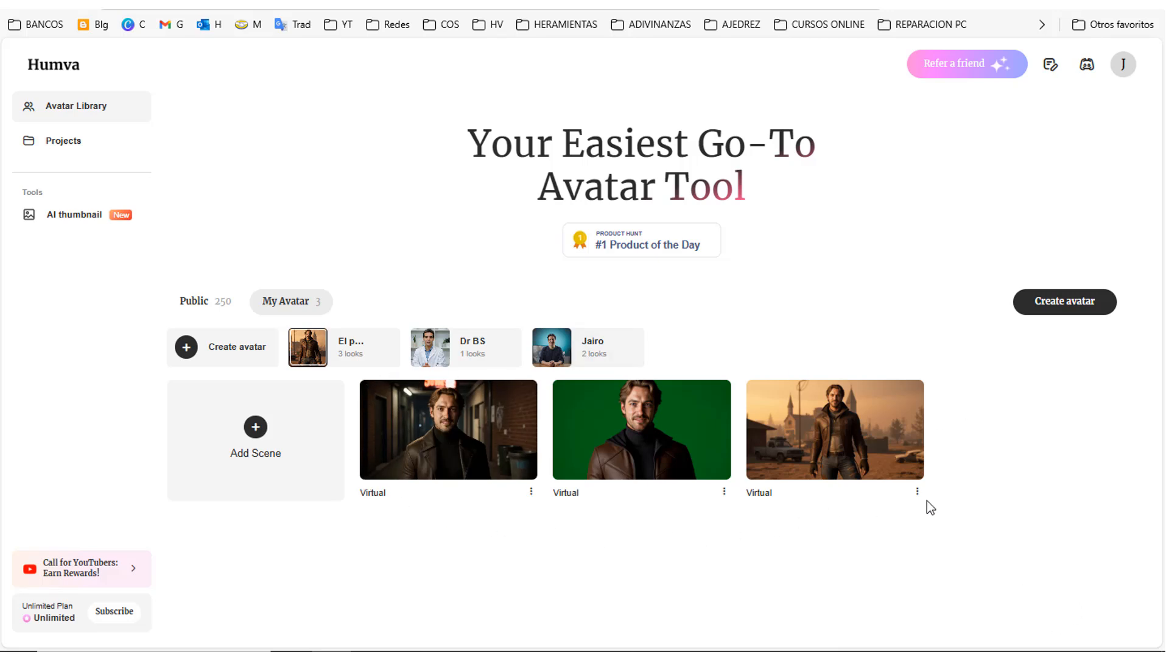
Step: Open the dark alley look in the editor, replace its script with the copied poem and play the voice preview
left_click(474, 434)
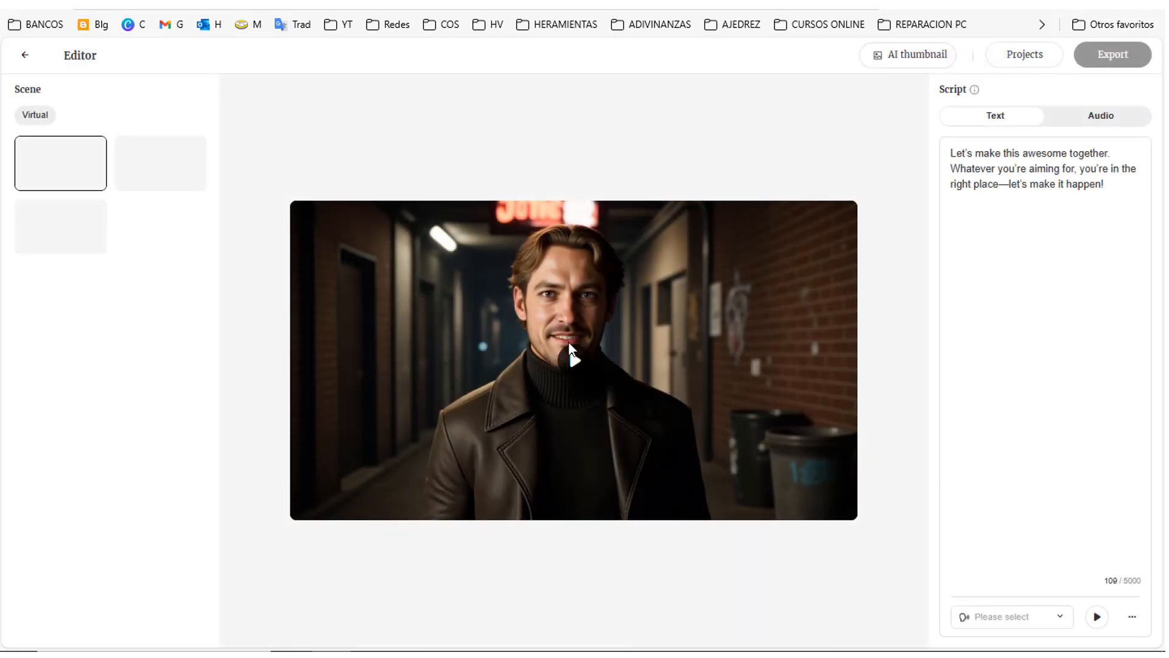
left_click_drag(951, 153, 1073, 191)
right_click(1072, 163)
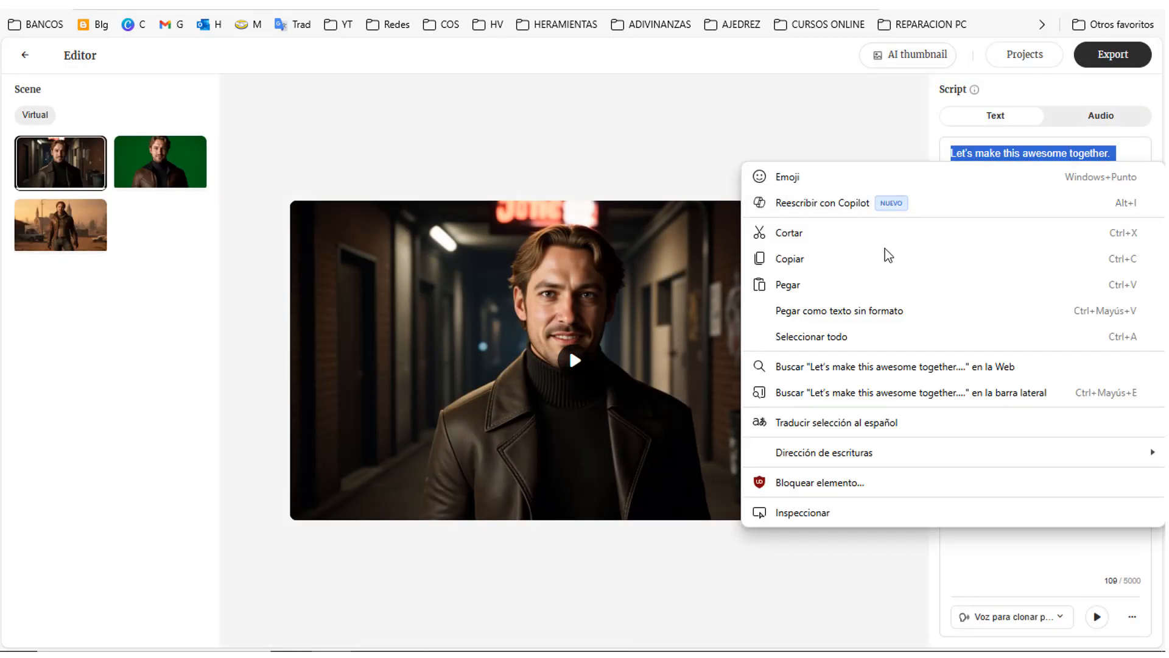
left_click(844, 285)
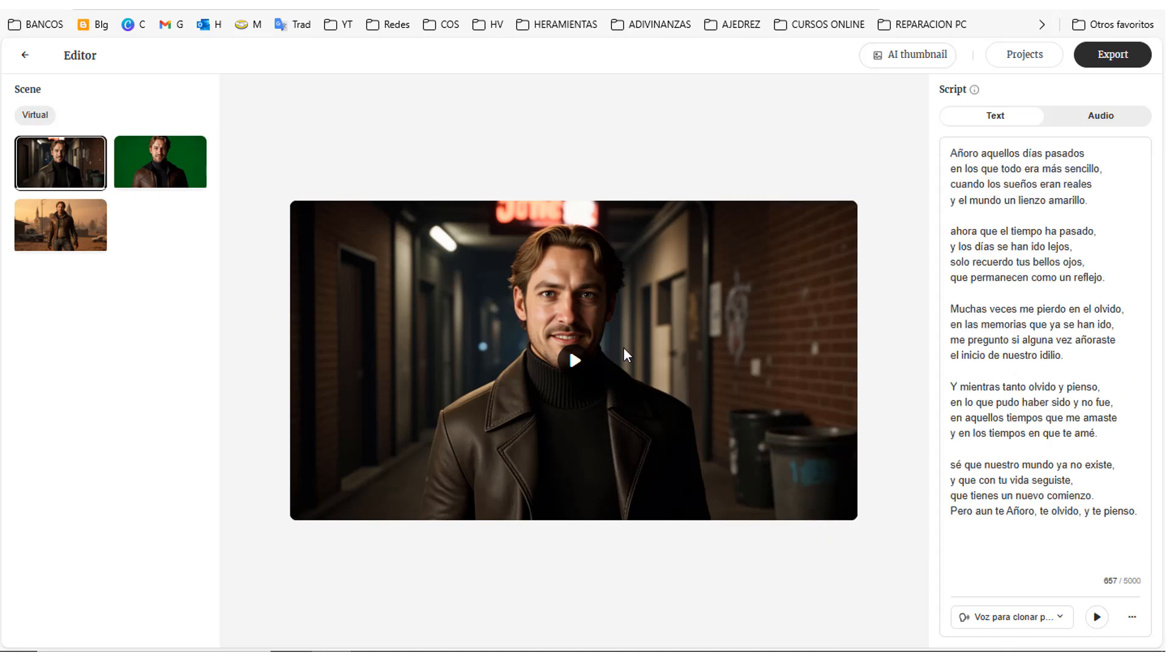
left_click(1097, 617)
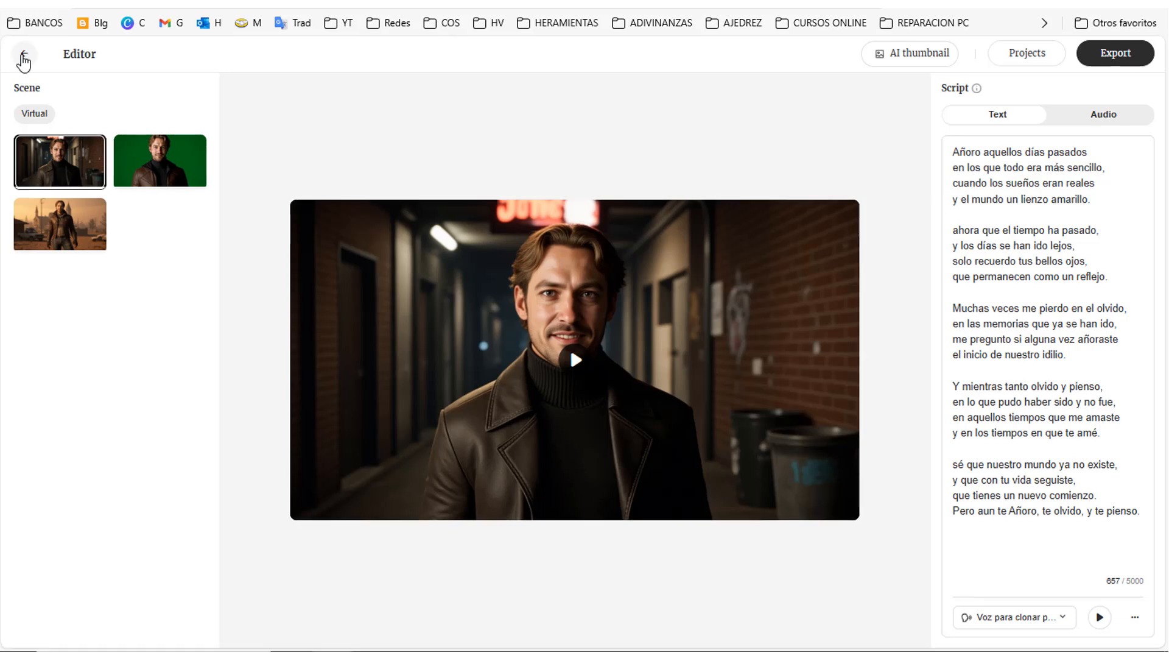
Step: Return to the avatar library, open the green-screen look in the editor and preview it
left_click(24, 54)
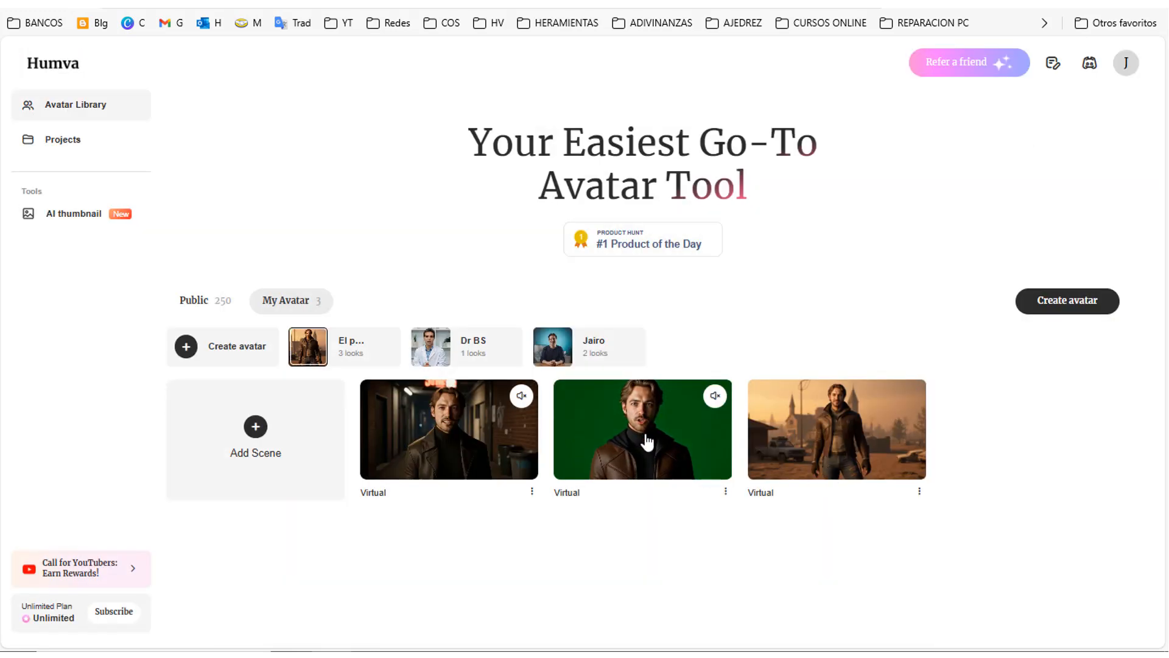
left_click(646, 439)
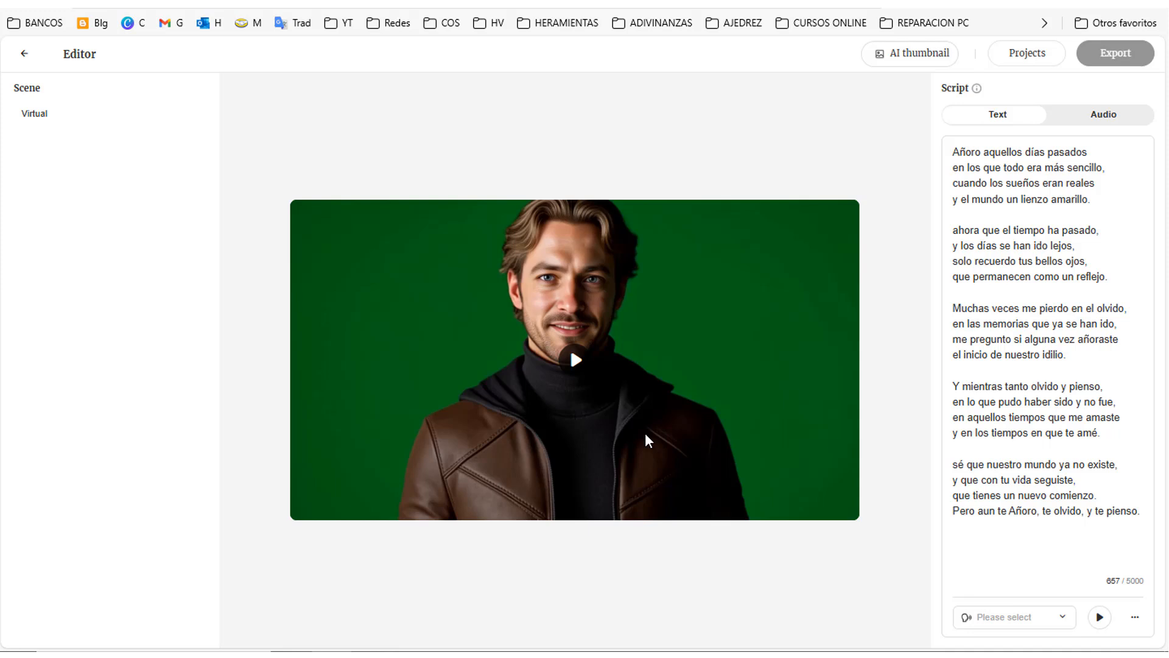
left_click(571, 361)
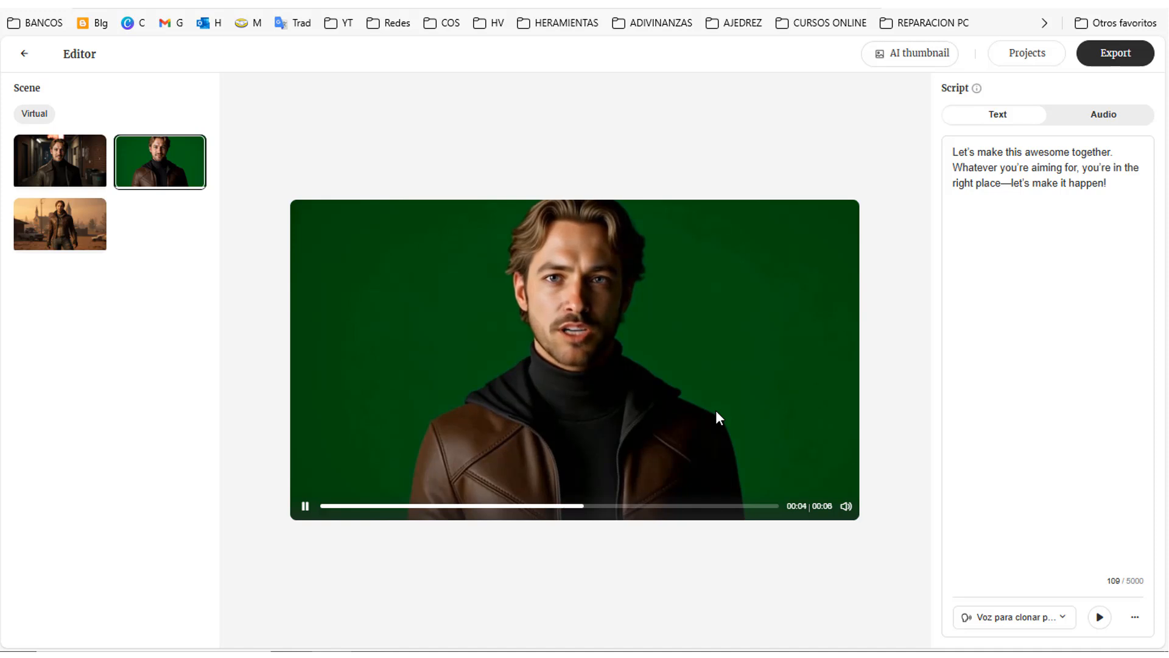
Step: Examine the public voices and their available languages without changing the avatar's voice
left_click(1062, 619)
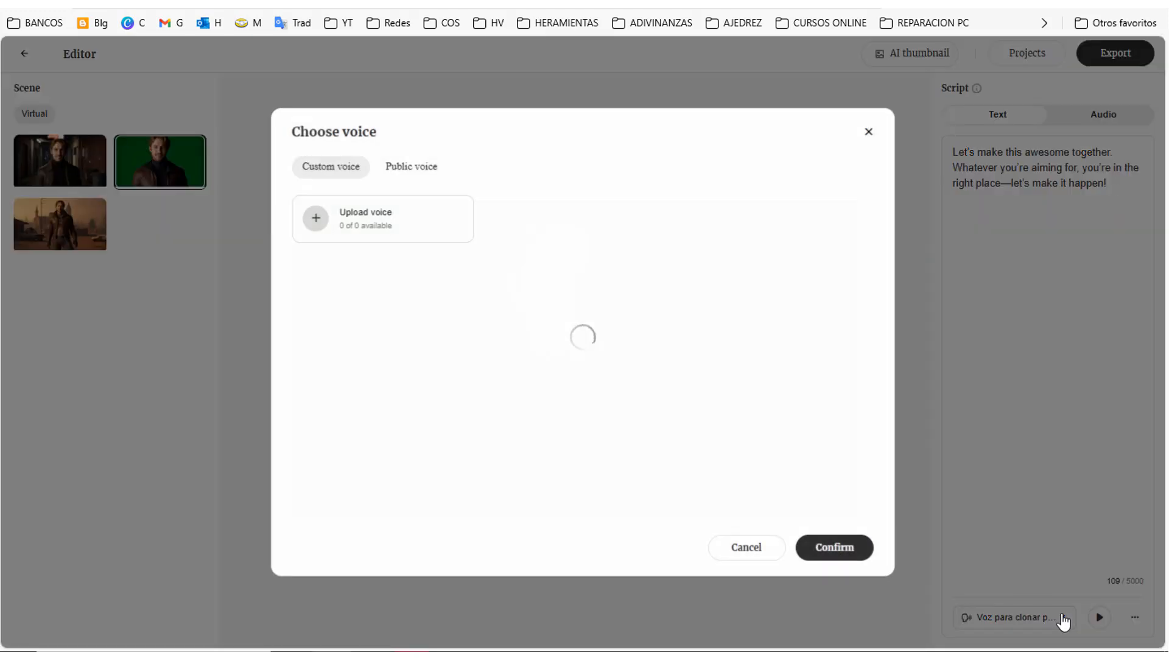
left_click(424, 172)
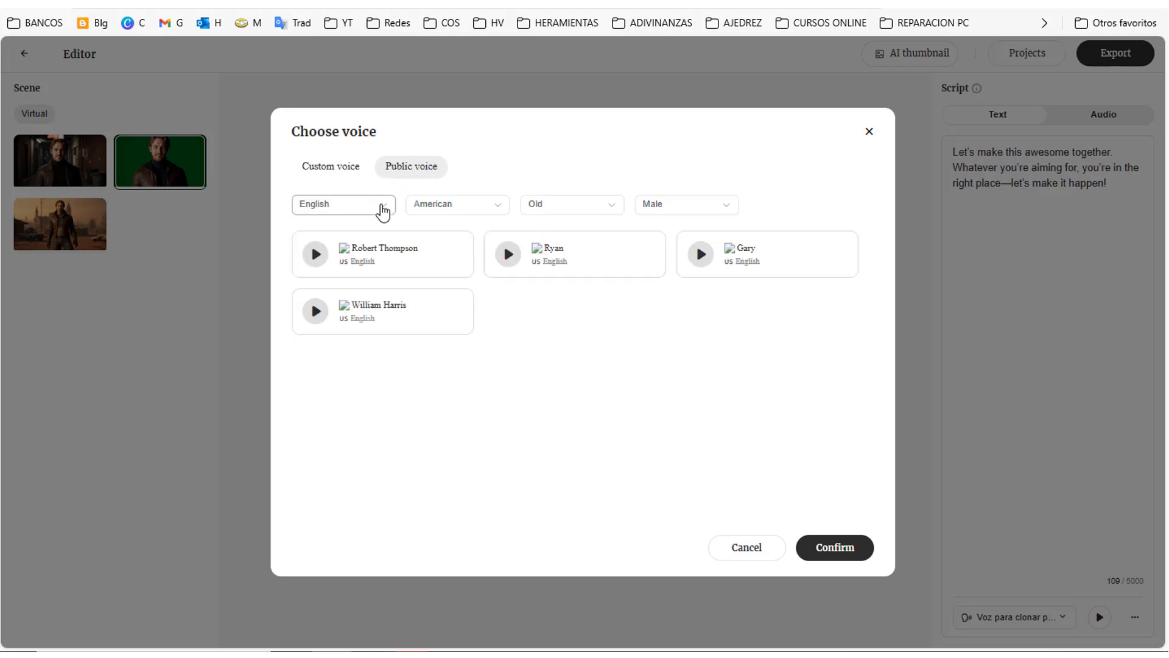
left_click(379, 210)
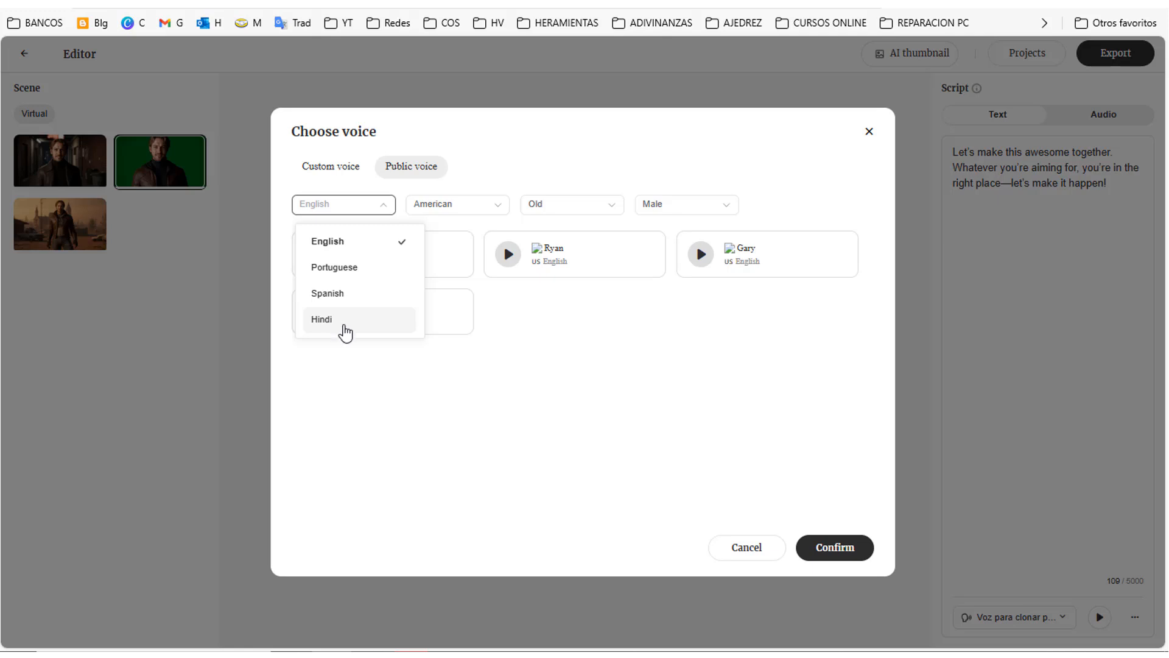
left_click(739, 550)
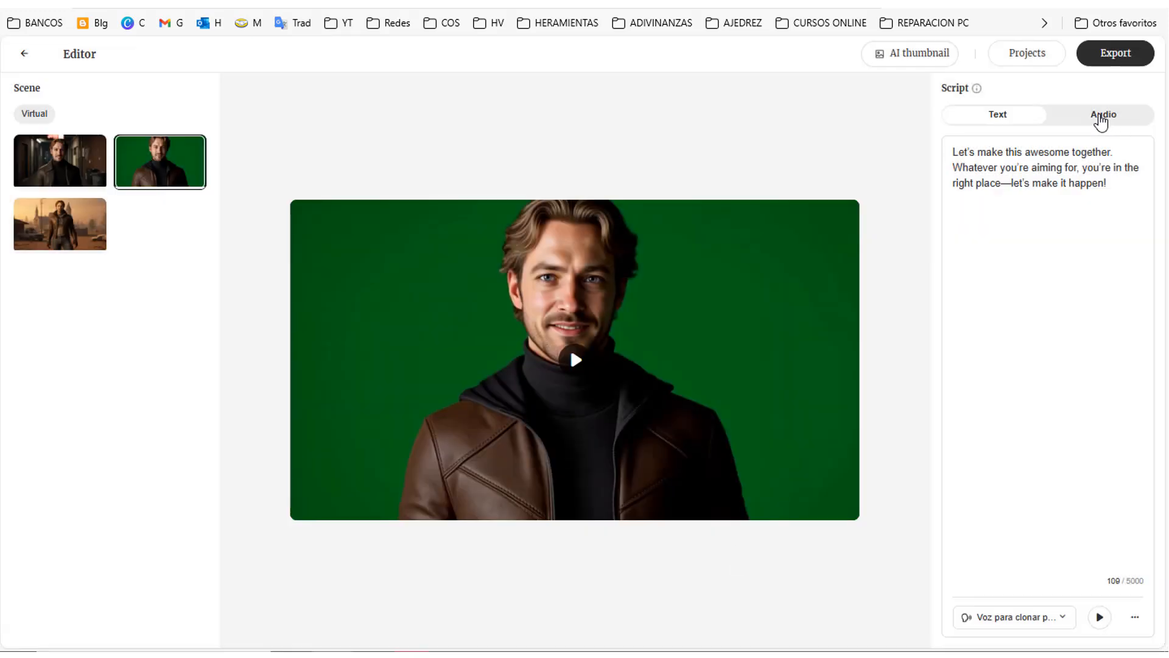
Step: Clear the text script and upload "Despedida curso como crear avatares con humva.wav" as the audio script
key("ctrl+a")
key("Delete")
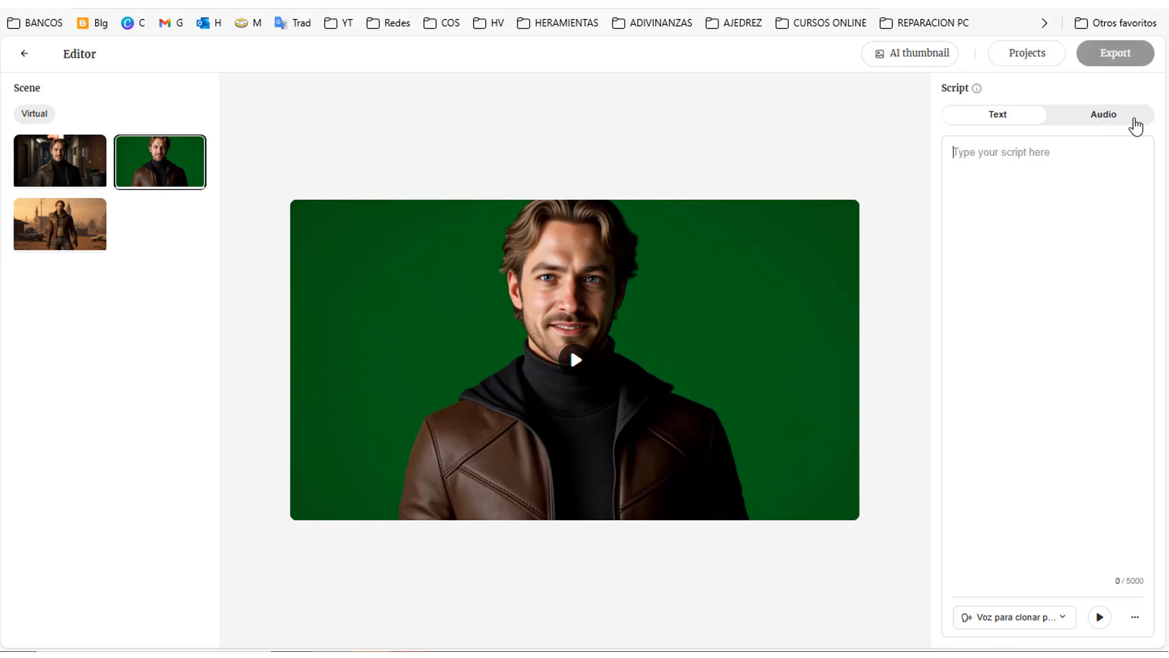
left_click(1088, 121)
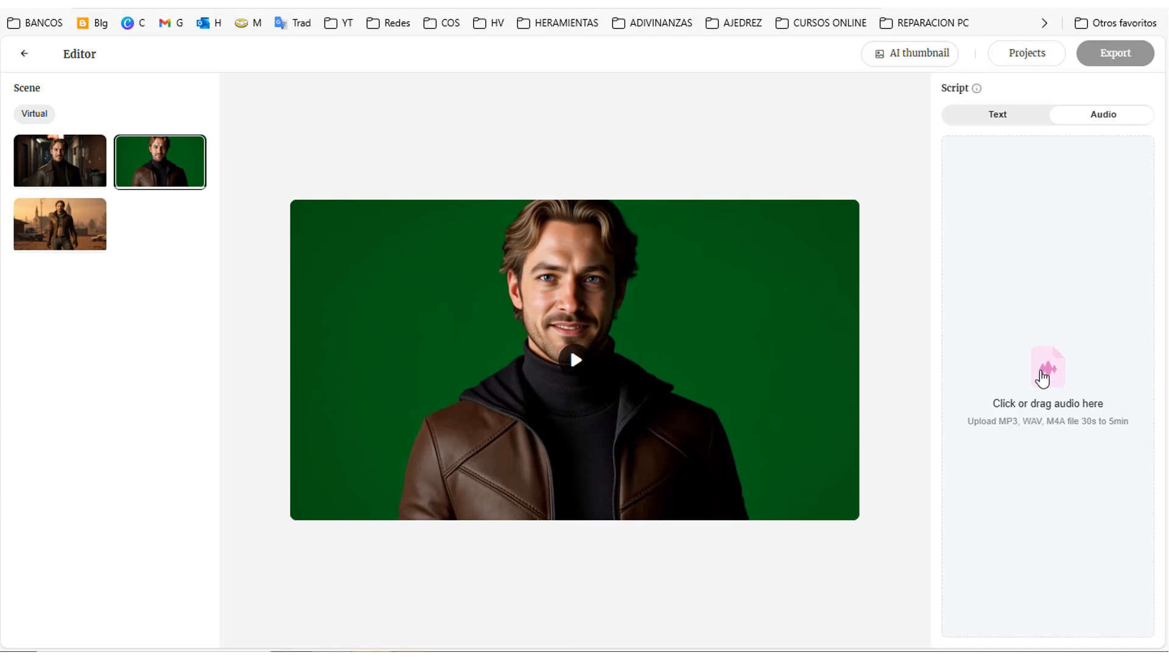
left_click(1042, 377)
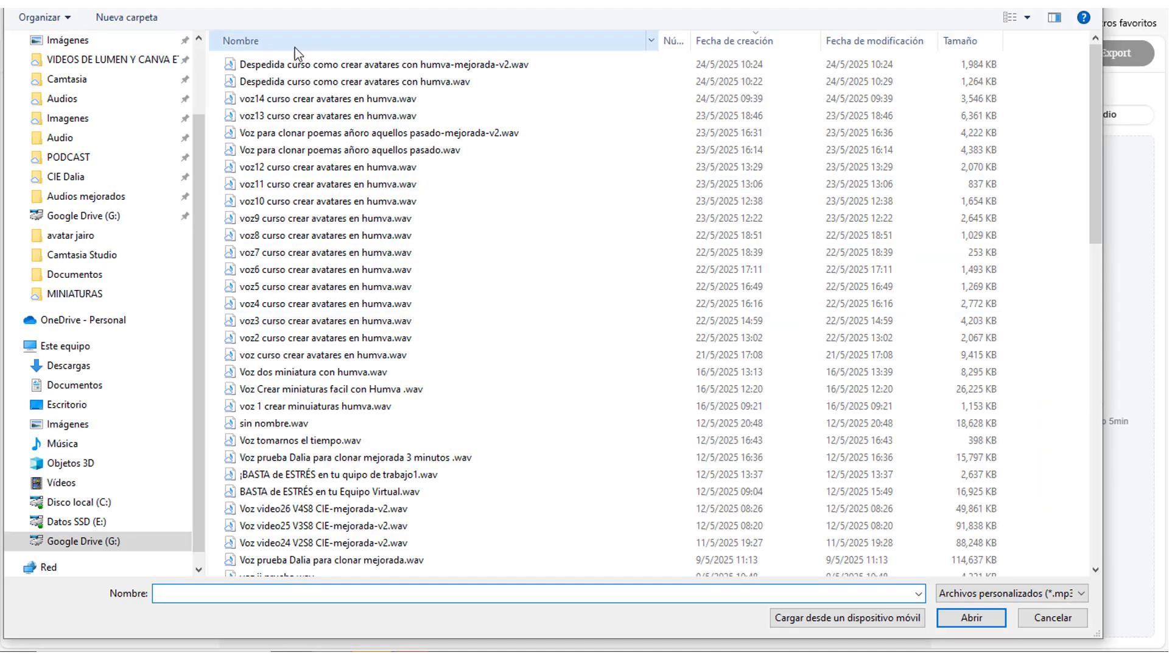
left_click(298, 80)
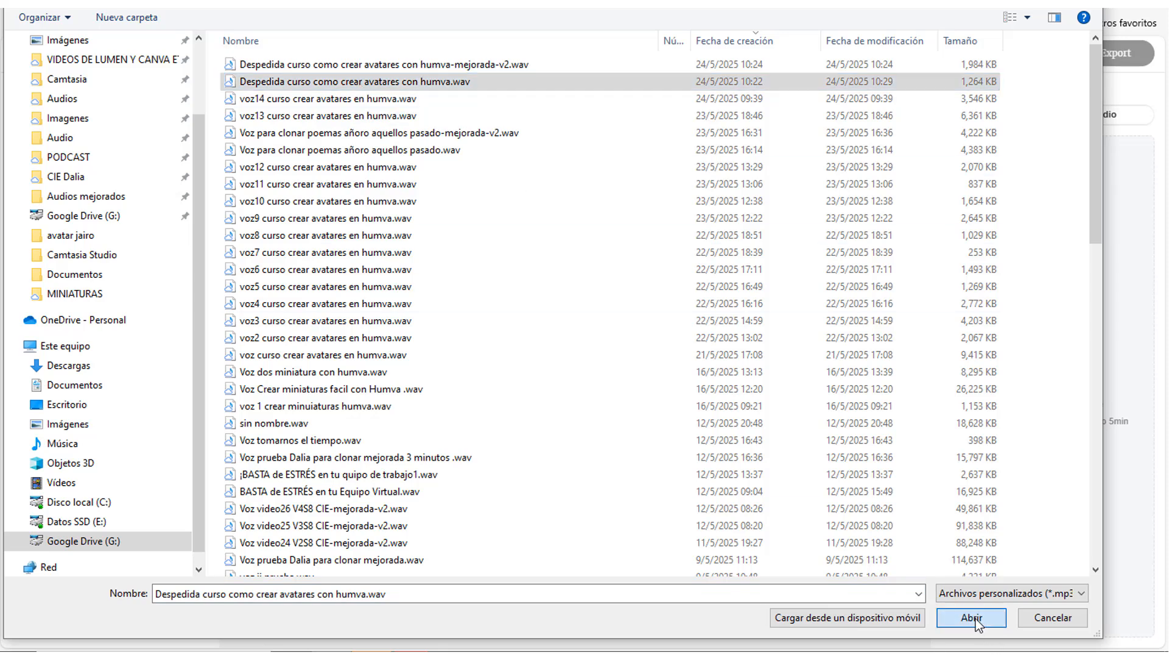
left_click(972, 617)
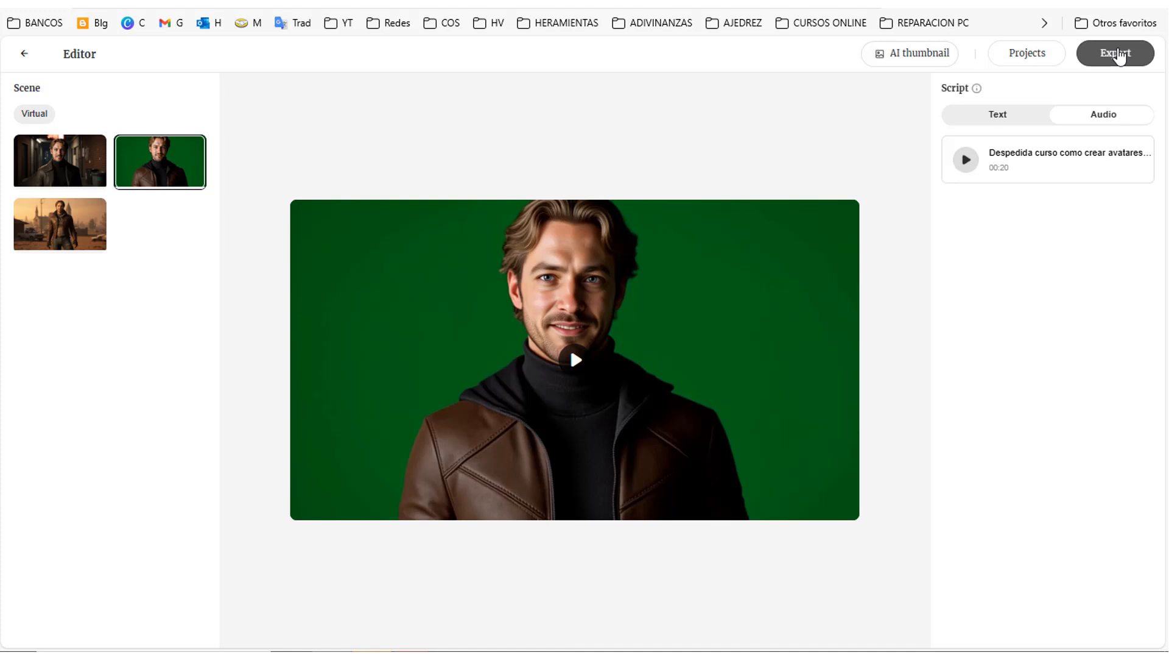
Step: Export the green-screen avatar video and download it from the projects list as "avatar poeta2" in the avatar folder
left_click(1118, 55)
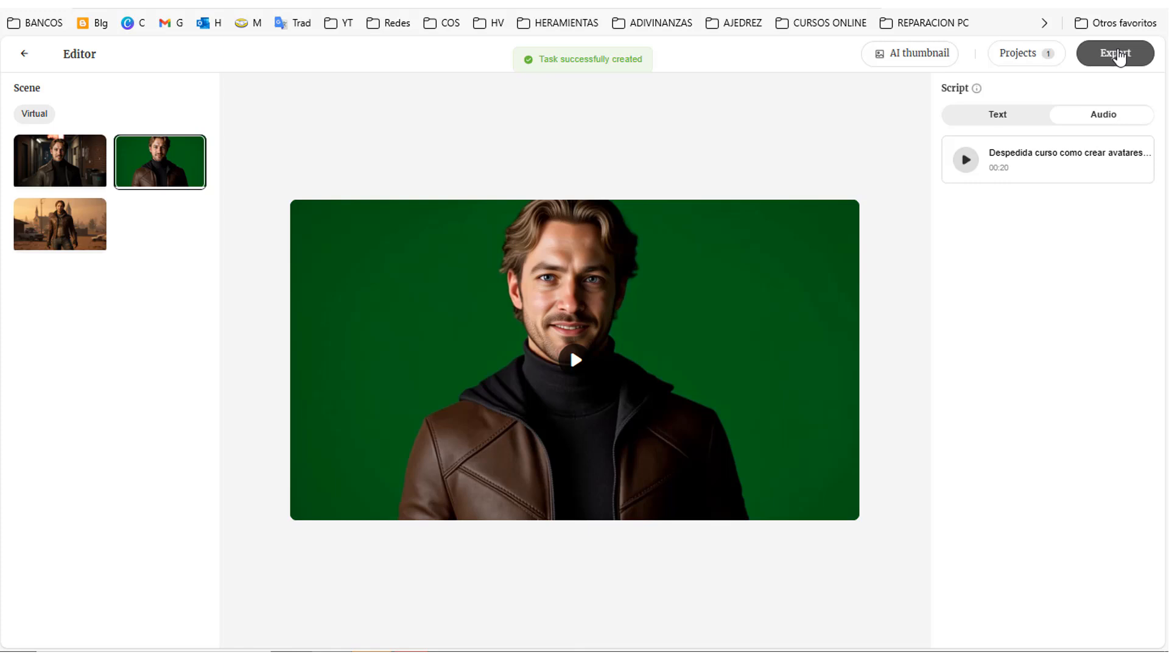
left_click(1022, 60)
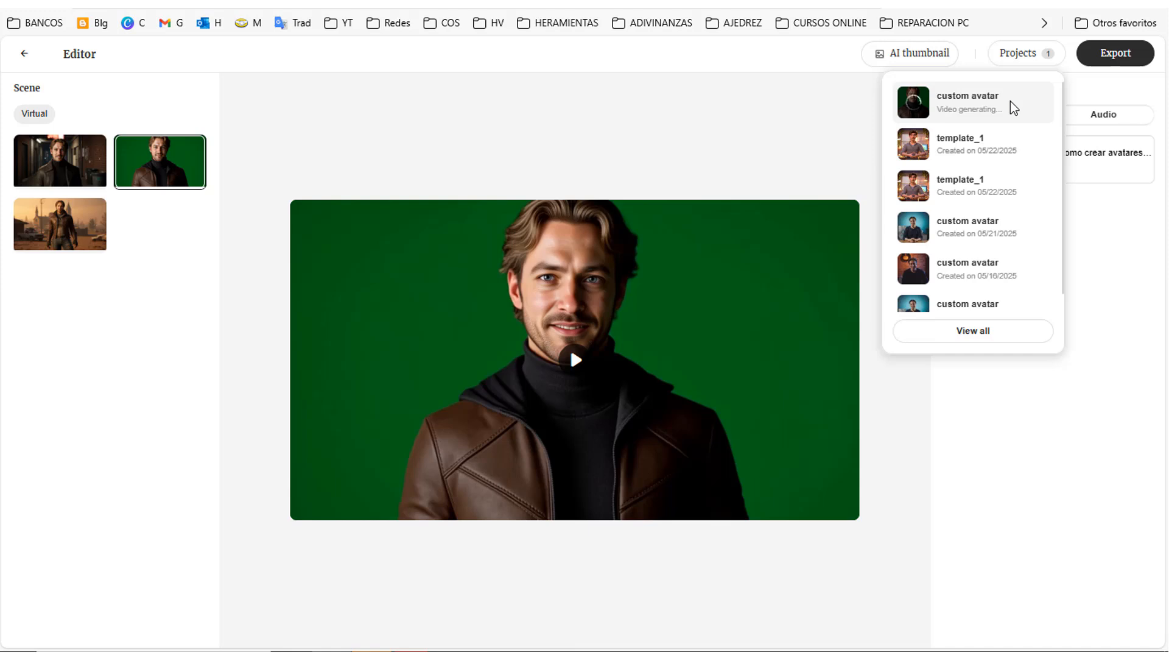
left_click(1035, 107)
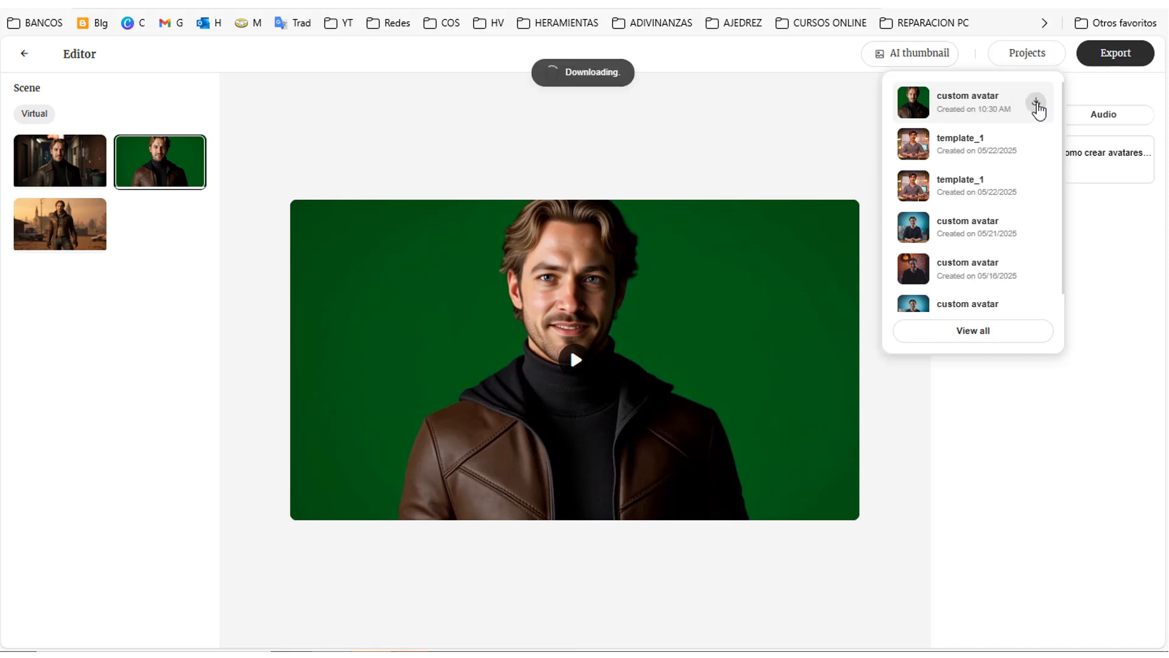
left_click(846, 95)
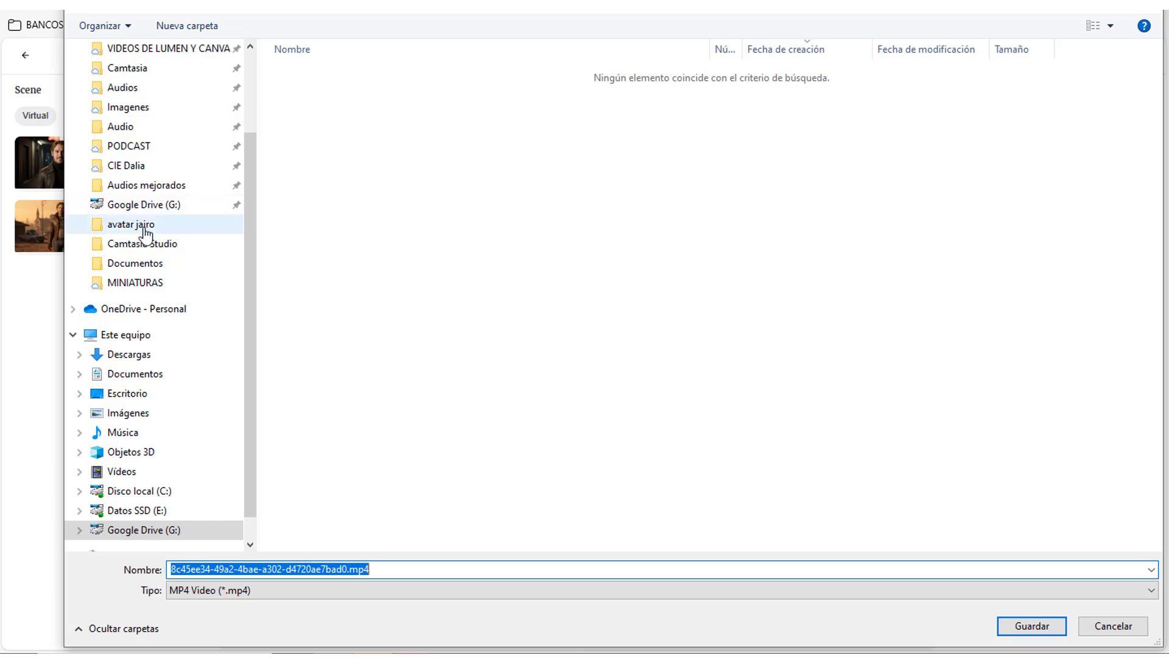
left_click(140, 227)
type("avatar poeta2")
key("Return")
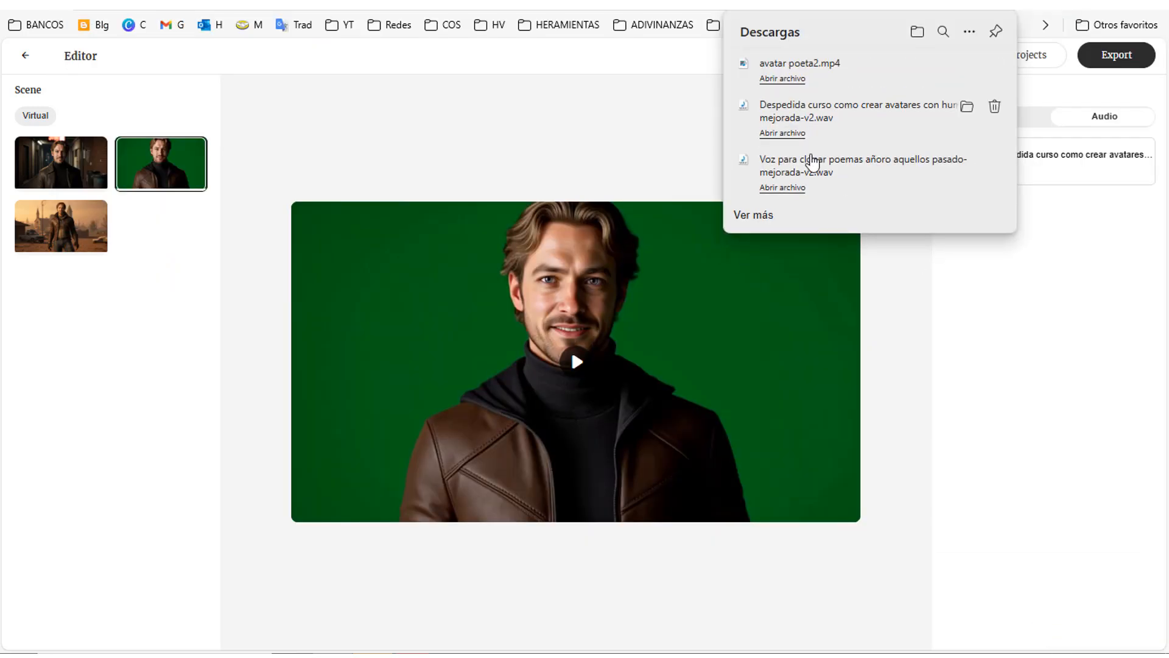
Step: Play the downloaded "avatar poeta2" video, close the player and return to the avatar library
left_click(784, 85)
mouse_move(253, 567)
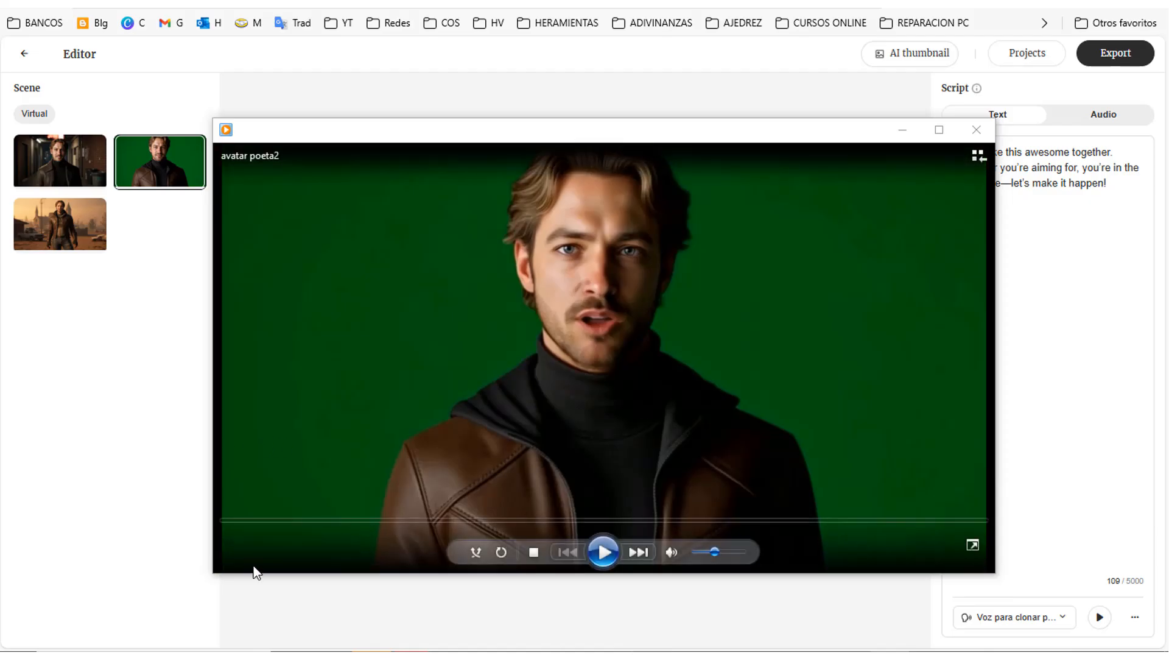
left_click(603, 552)
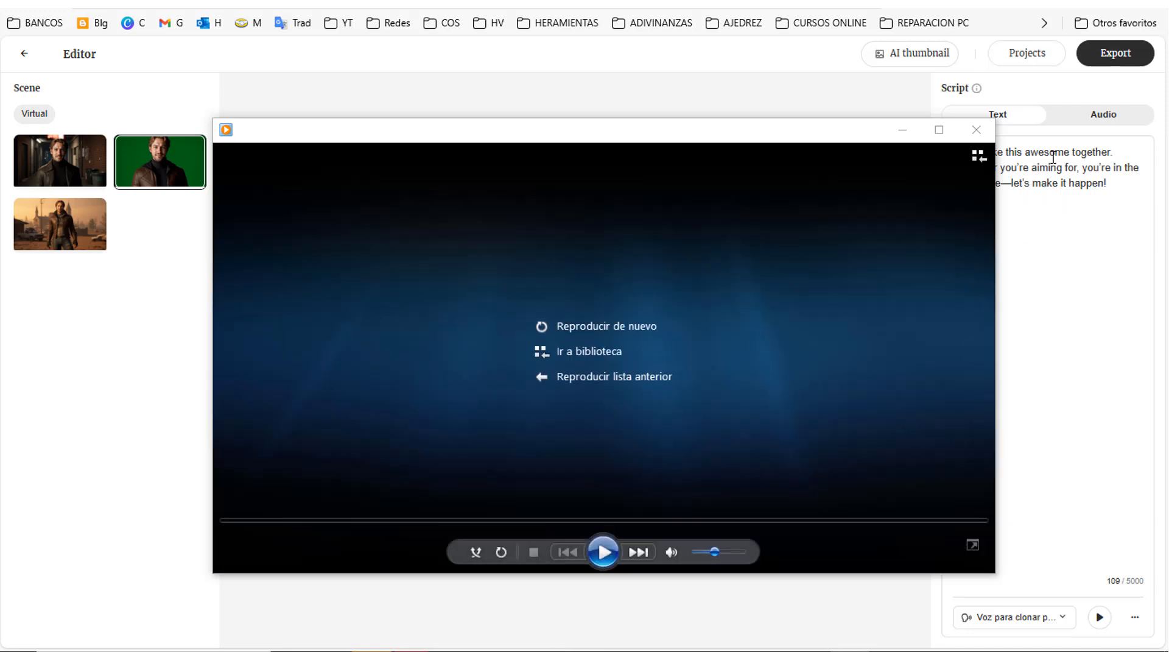
left_click(977, 130)
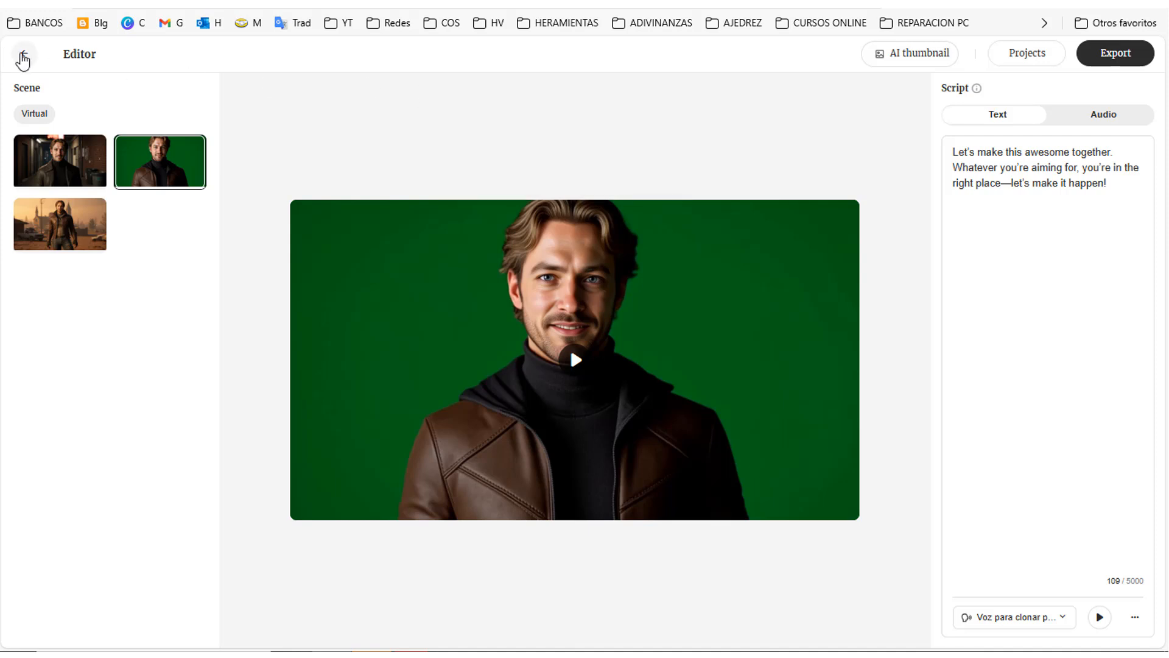
left_click(23, 60)
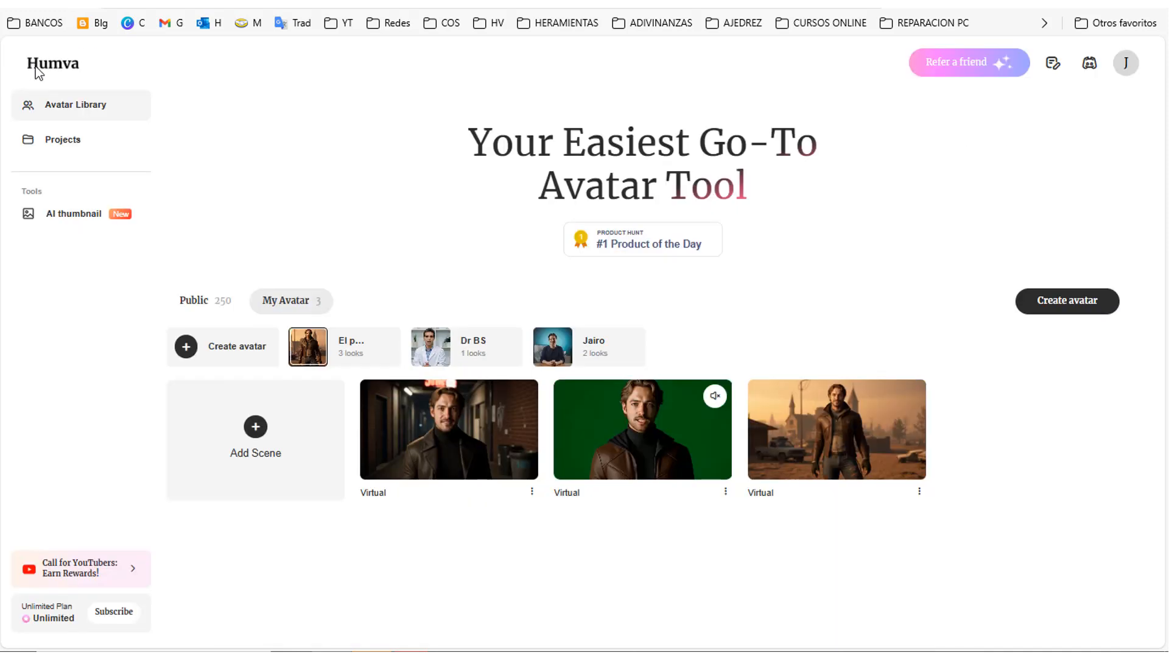